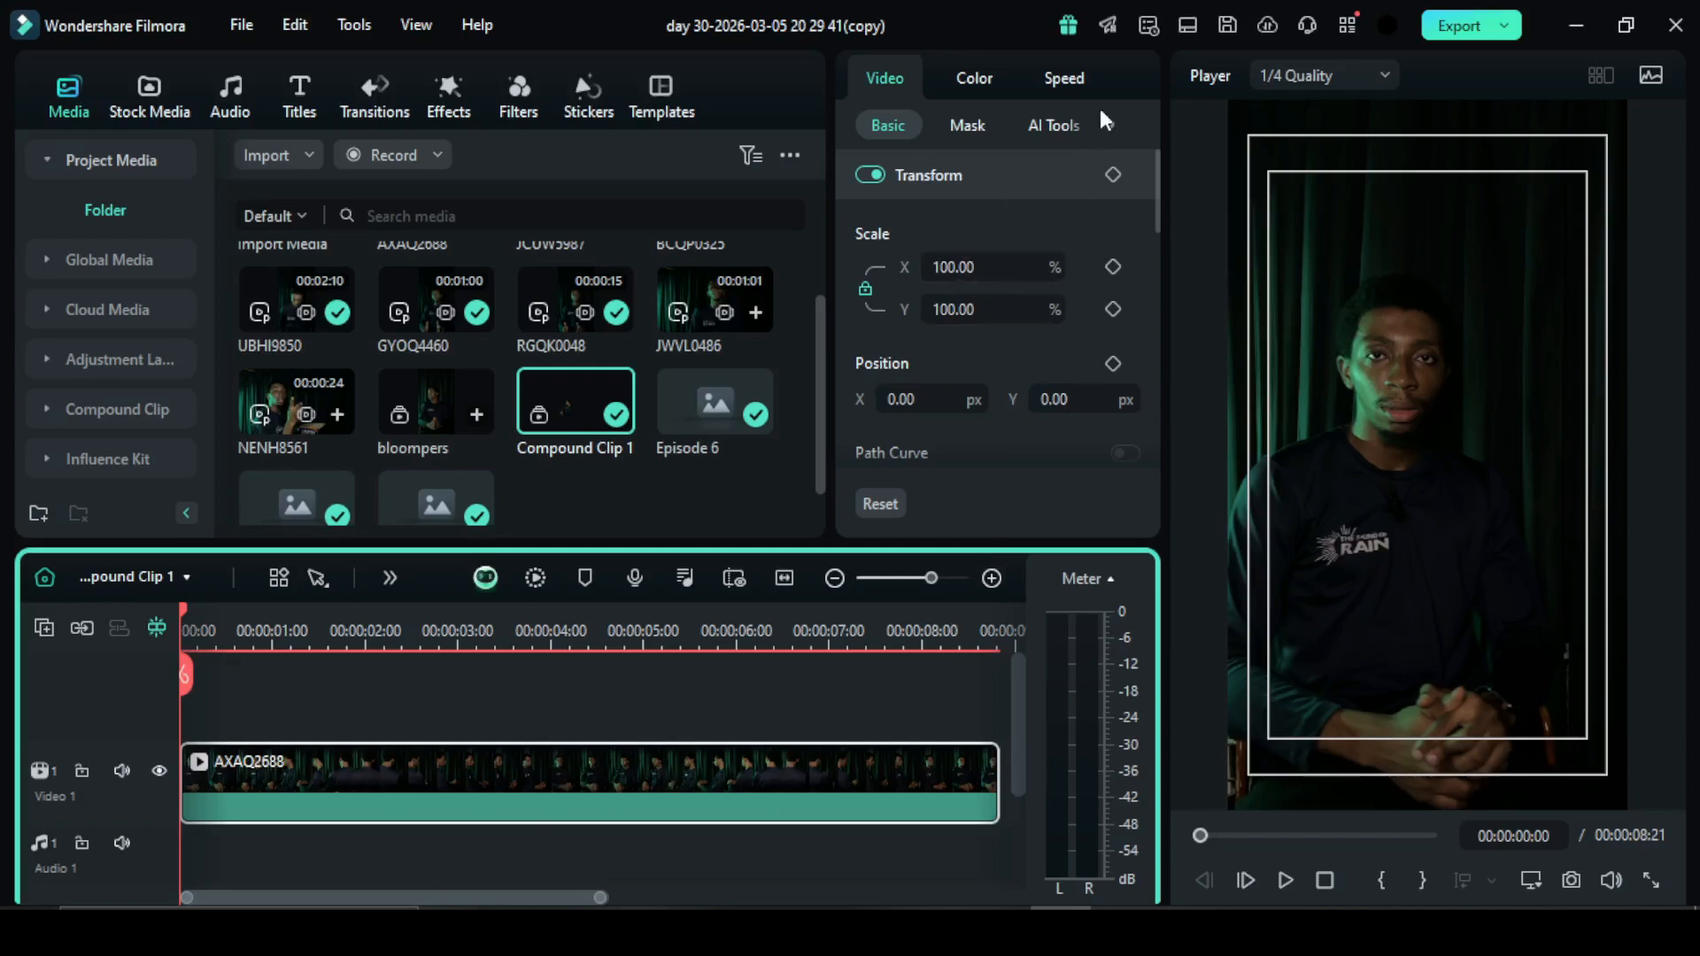
Open the AXAQ2688 clip's speed settings and compare the Uniform Speed and Speed Ramping options
{"action": "left_click", "coordinate": [1065, 82]}
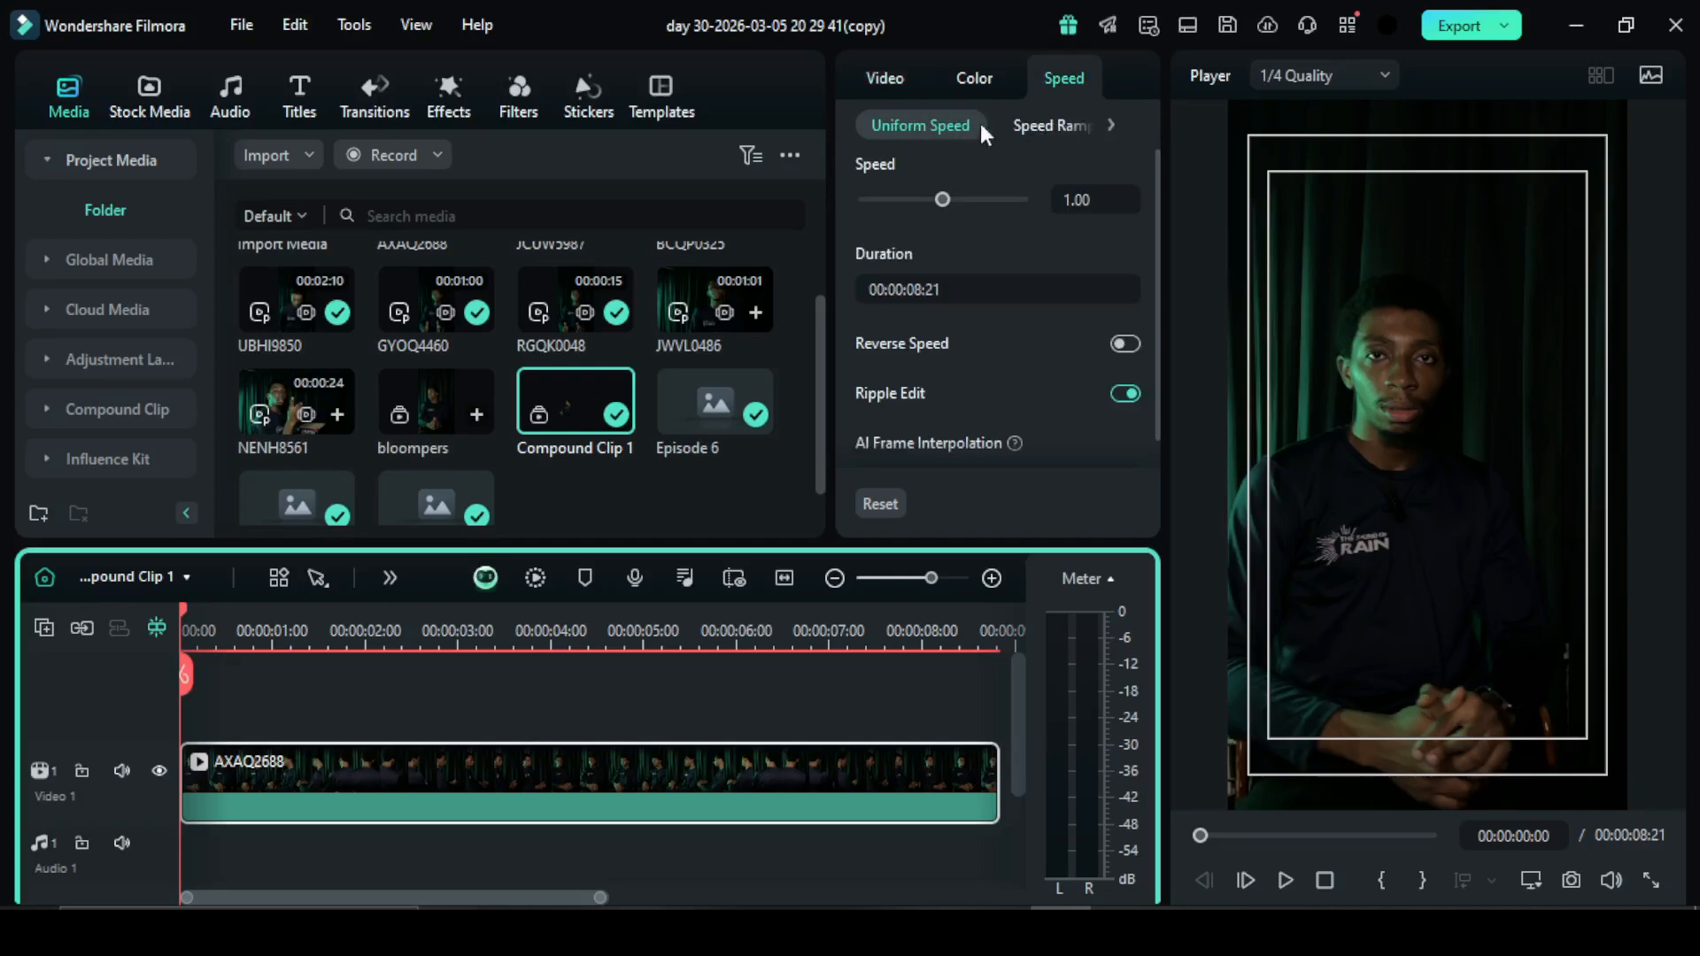
{"action": "left_click", "coordinate": [1084, 128]}
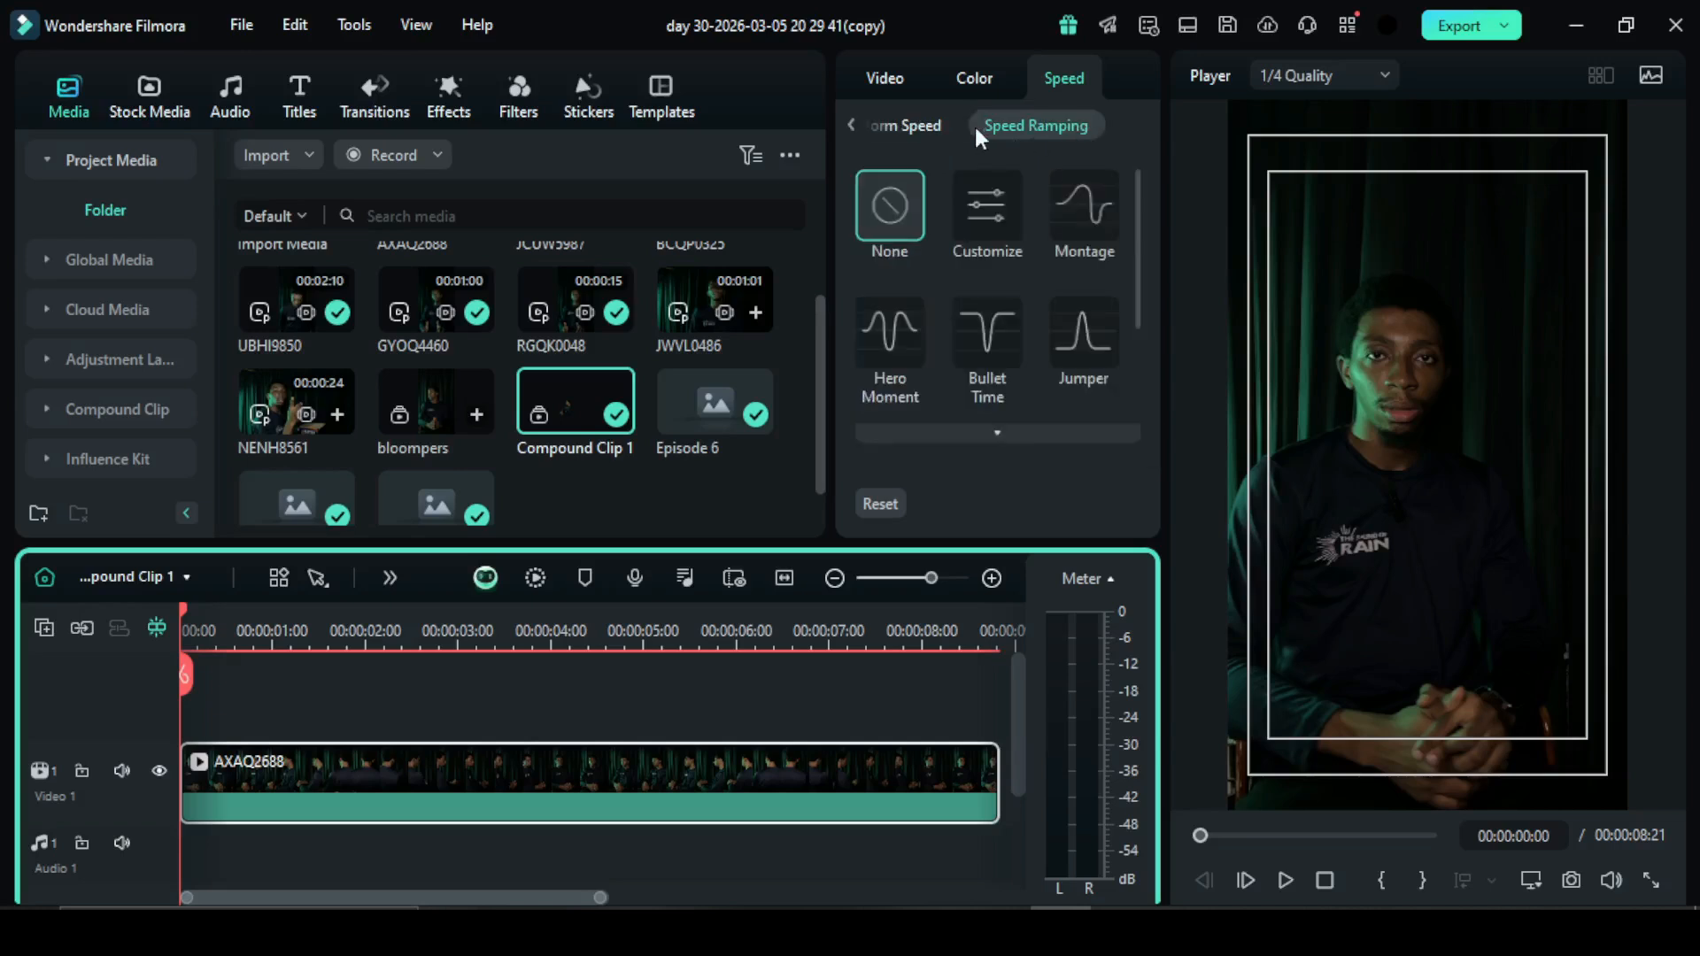
{"action": "left_click", "coordinate": [906, 126]}
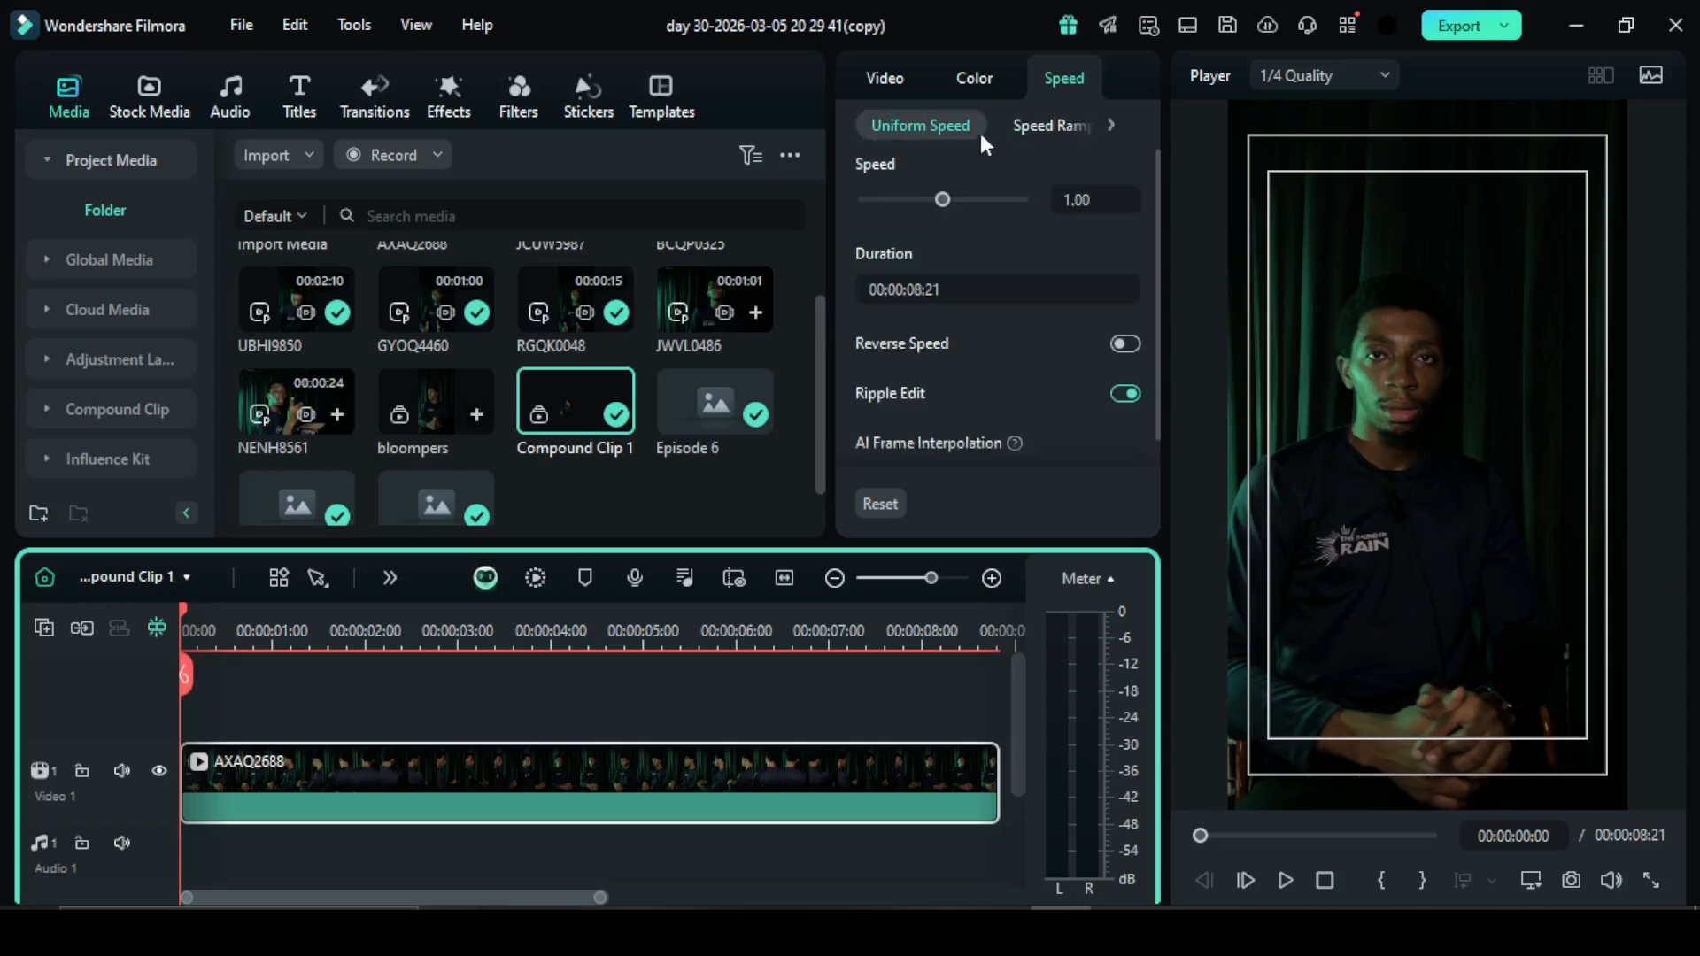
{"action": "left_click", "coordinate": [1062, 125]}
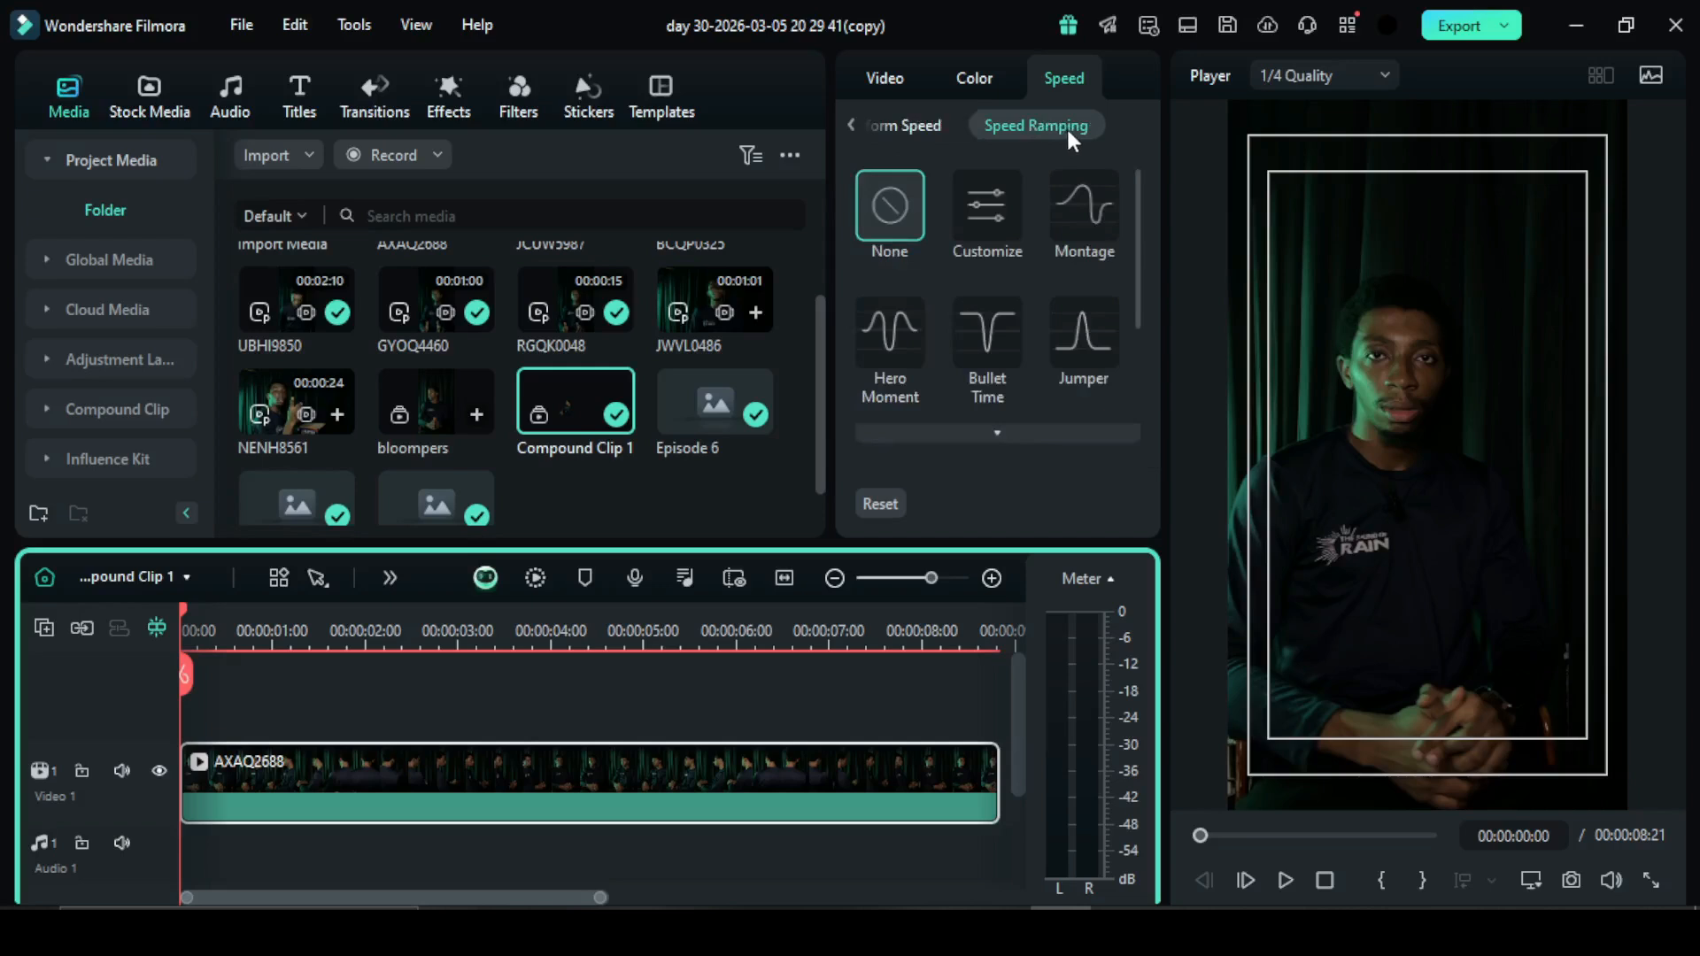
{"action": "left_click", "coordinate": [851, 125]}
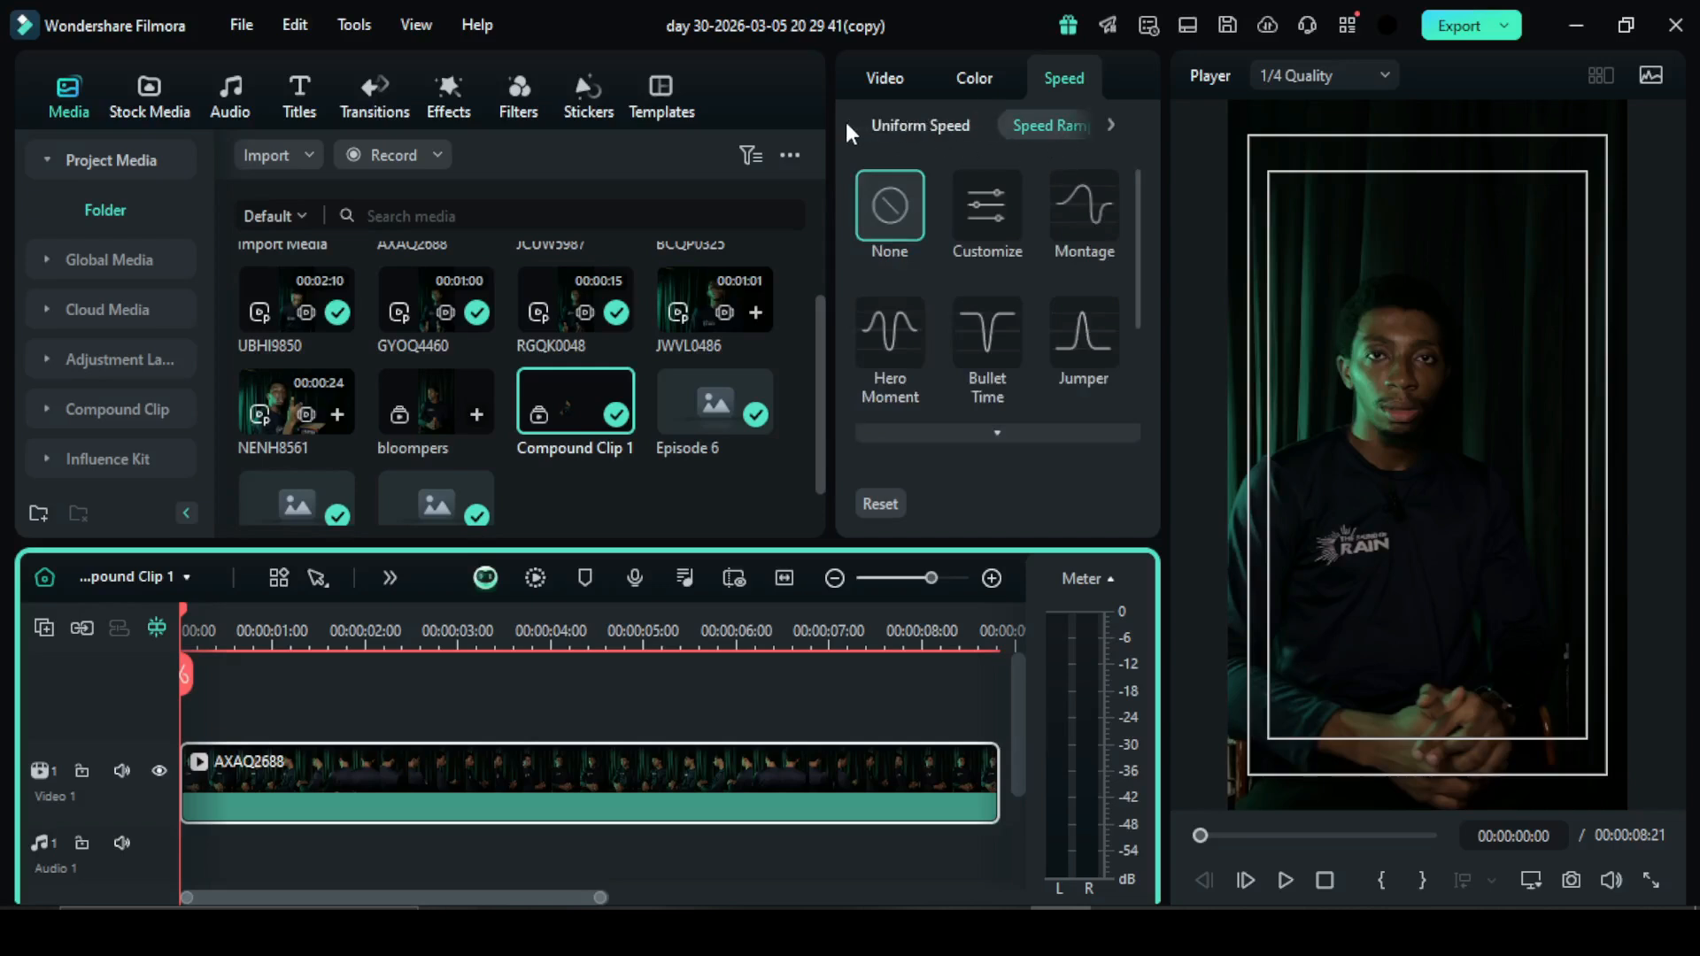
{"action": "left_click", "coordinate": [900, 131]}
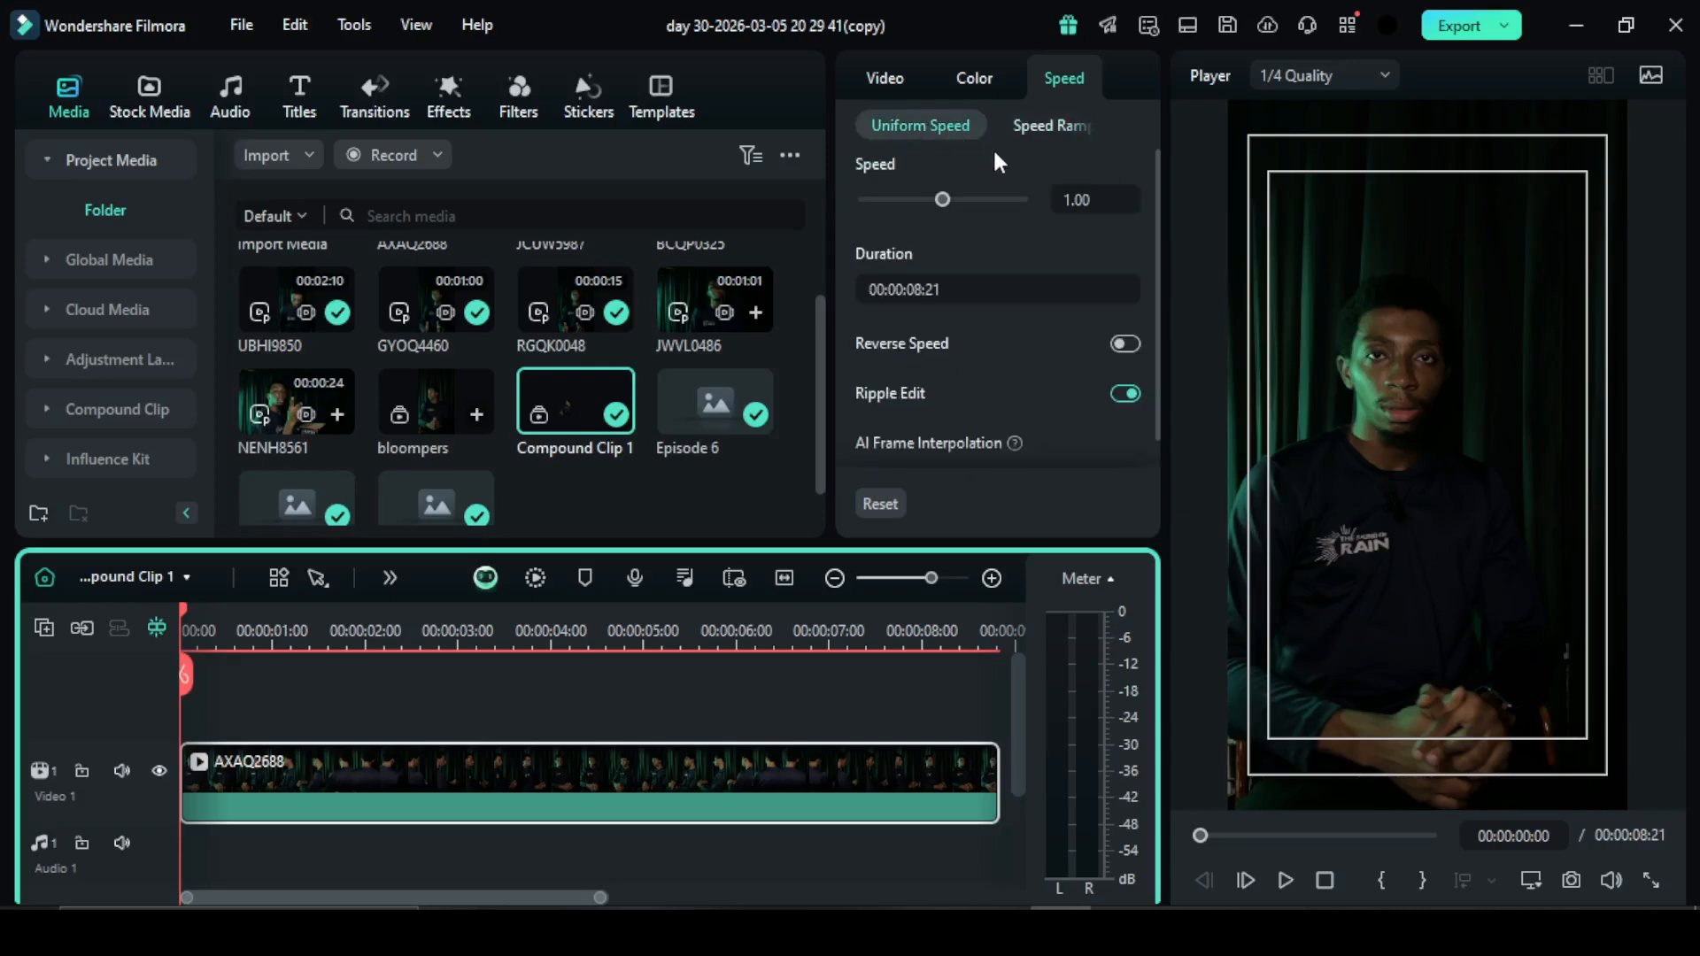
Speed the clip up to a uniform speed of 9.55 and play back the result
{"action": "left_click_drag", "start_coordinate": [983, 200], "coordinate": [885, 202]}
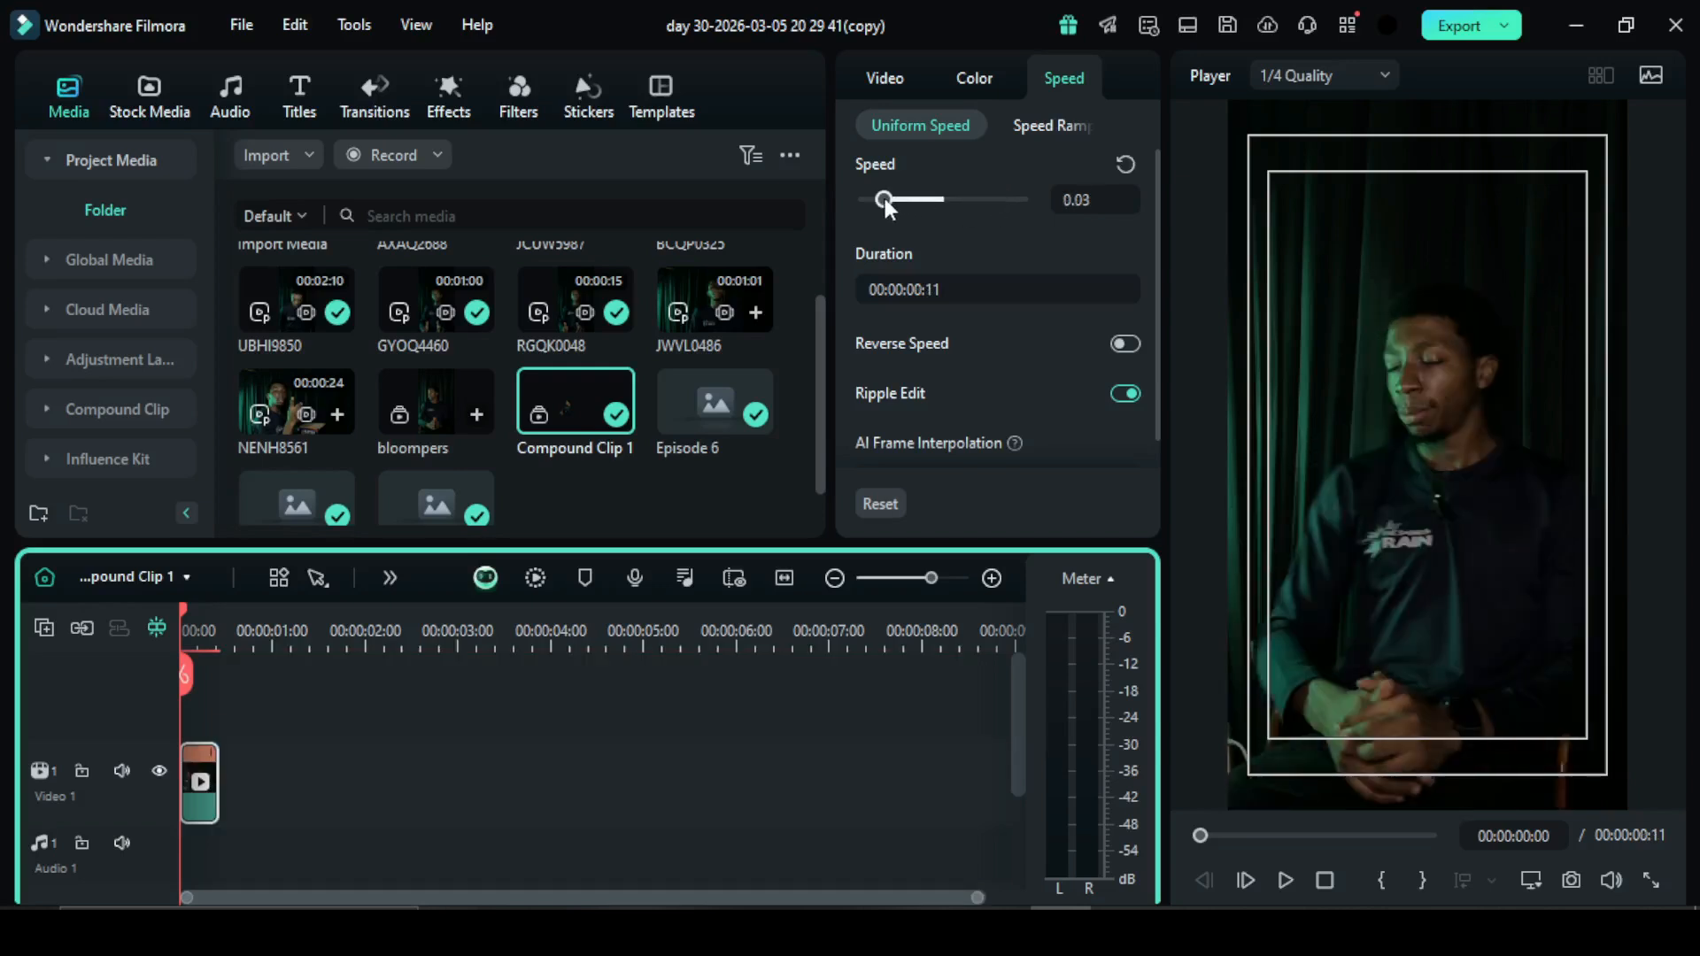
{"action": "left_click", "coordinate": [981, 199]}
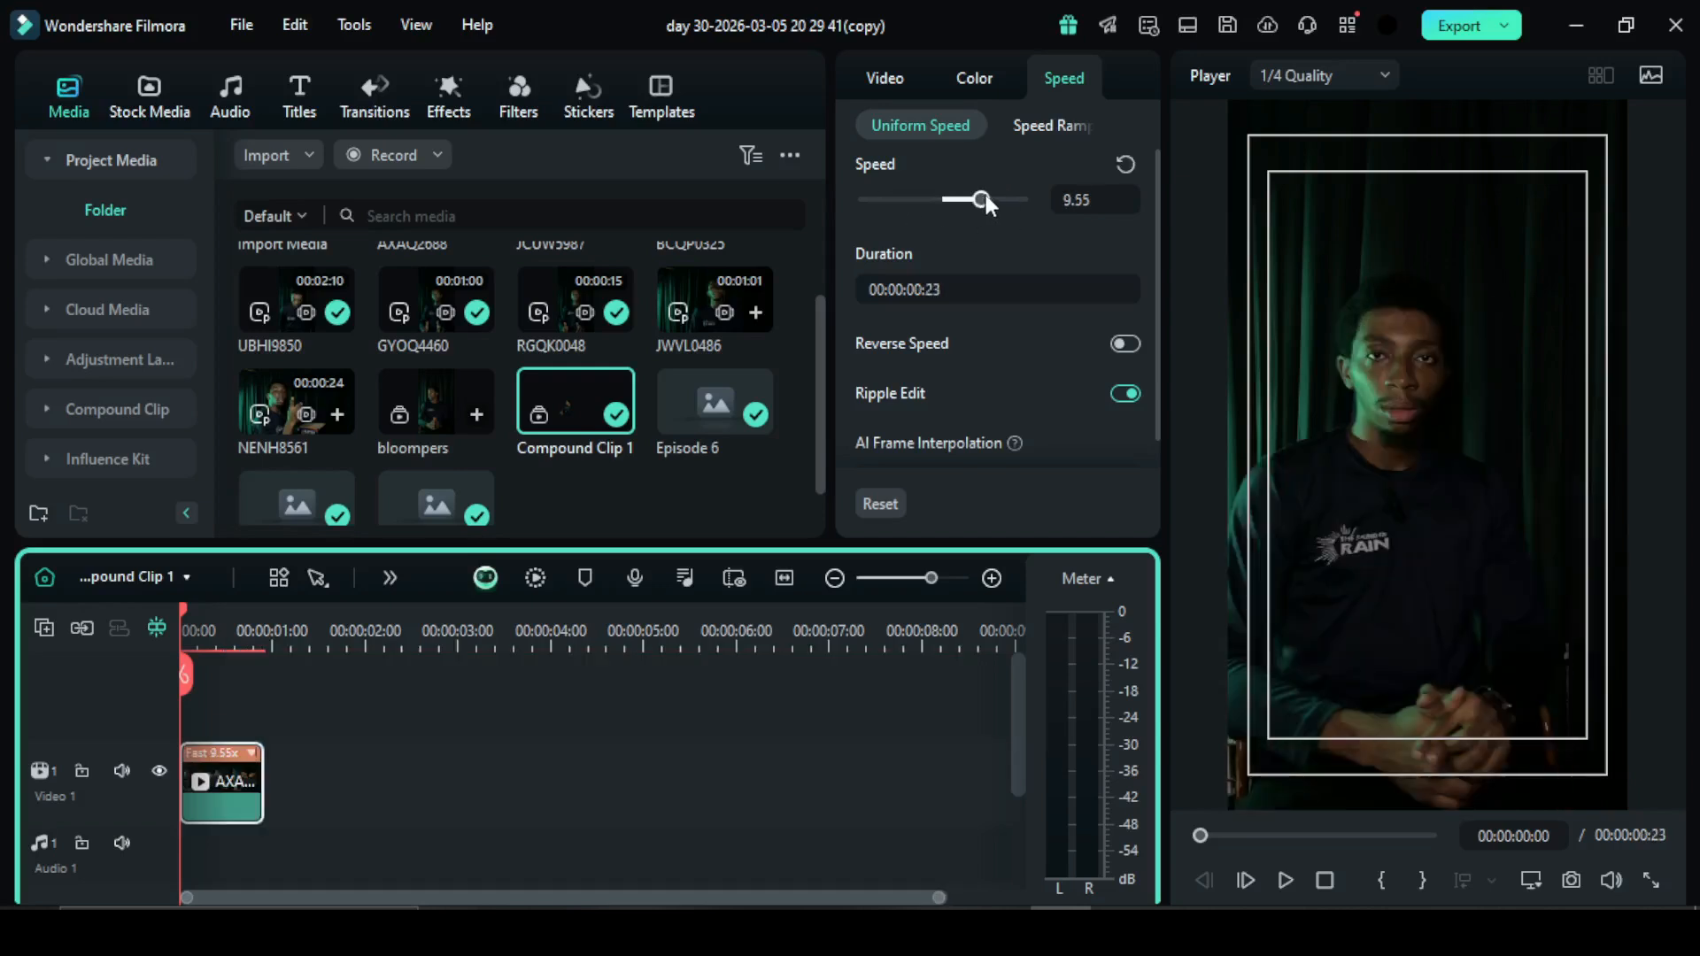
{"action": "left_click", "coordinate": [1280, 880]}
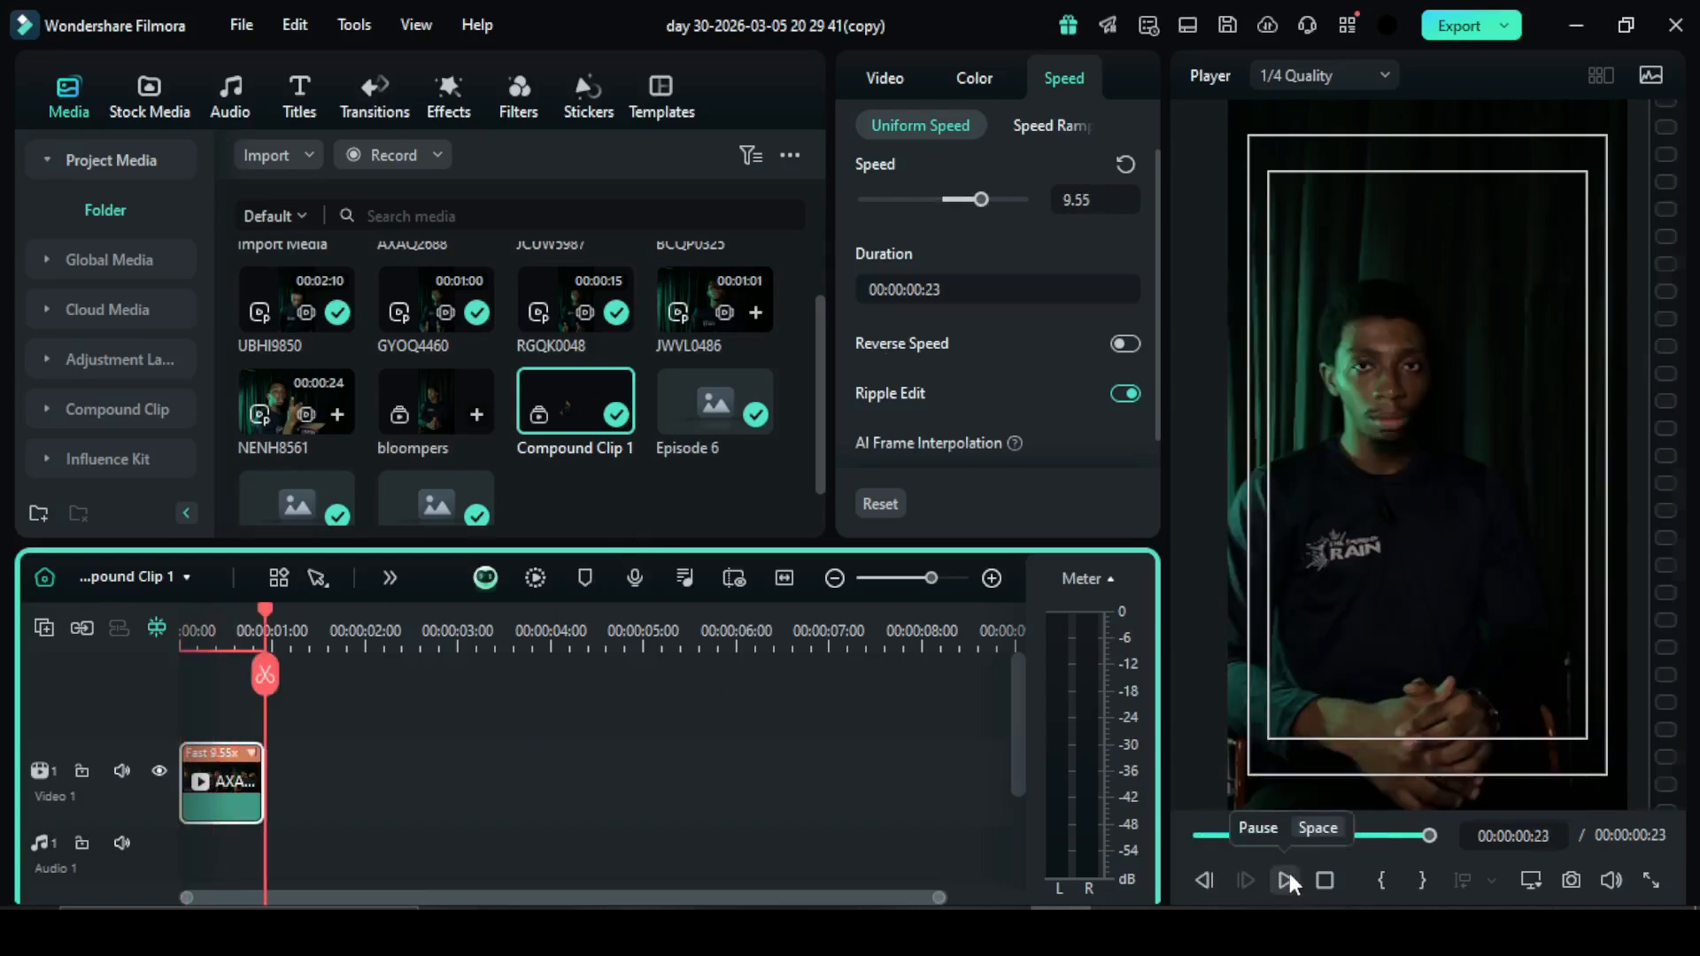
{"action": "left_click", "coordinate": [1289, 873]}
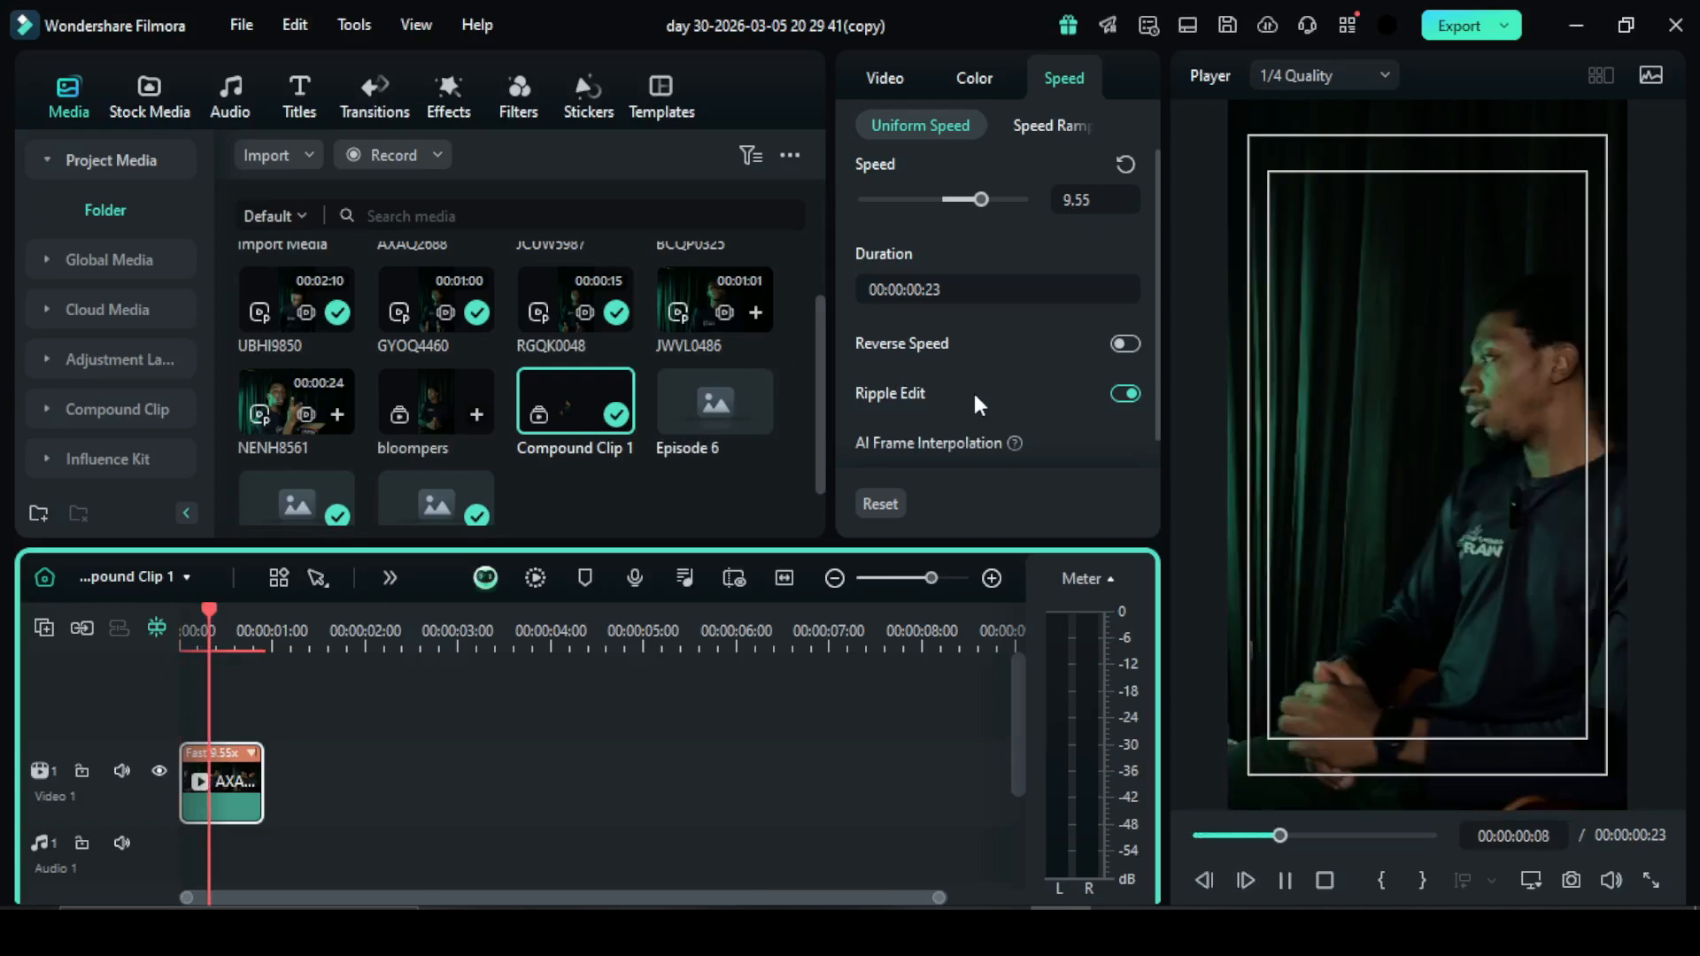
Try a uniform speed of 0.30 on the clip with playback, and restore the speed to 1.00
{"action": "left_click_drag", "start_coordinate": [980, 200], "coordinate": [922, 207]}
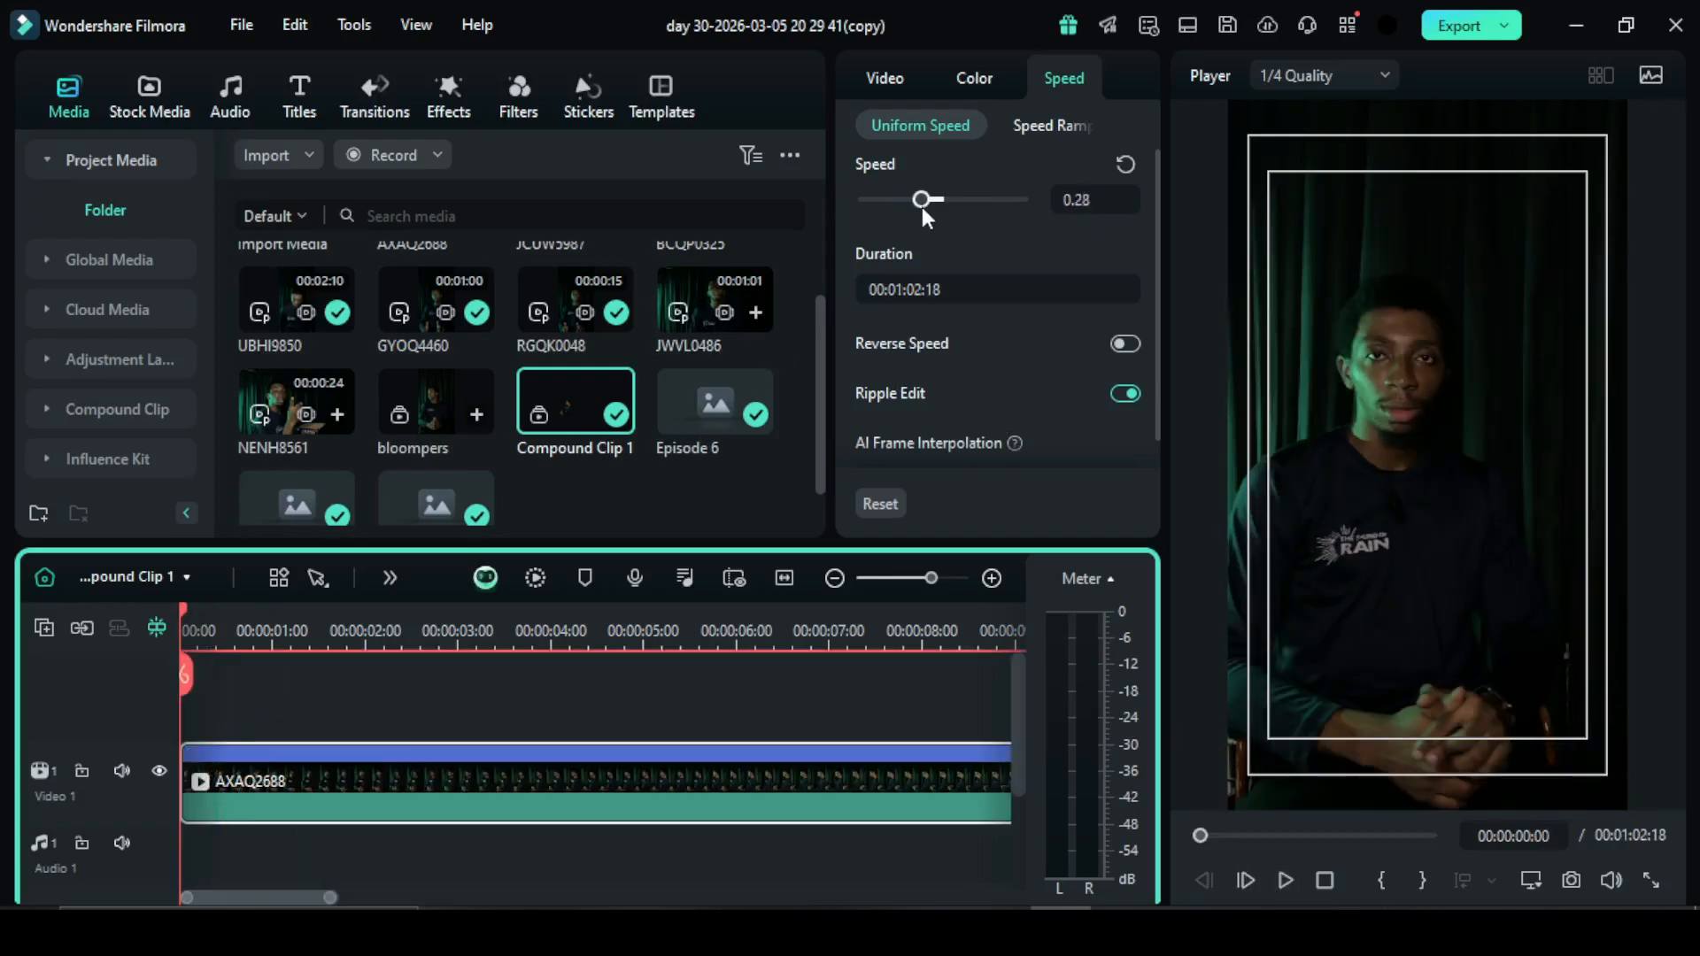
{"action": "left_click", "coordinate": [1286, 877]}
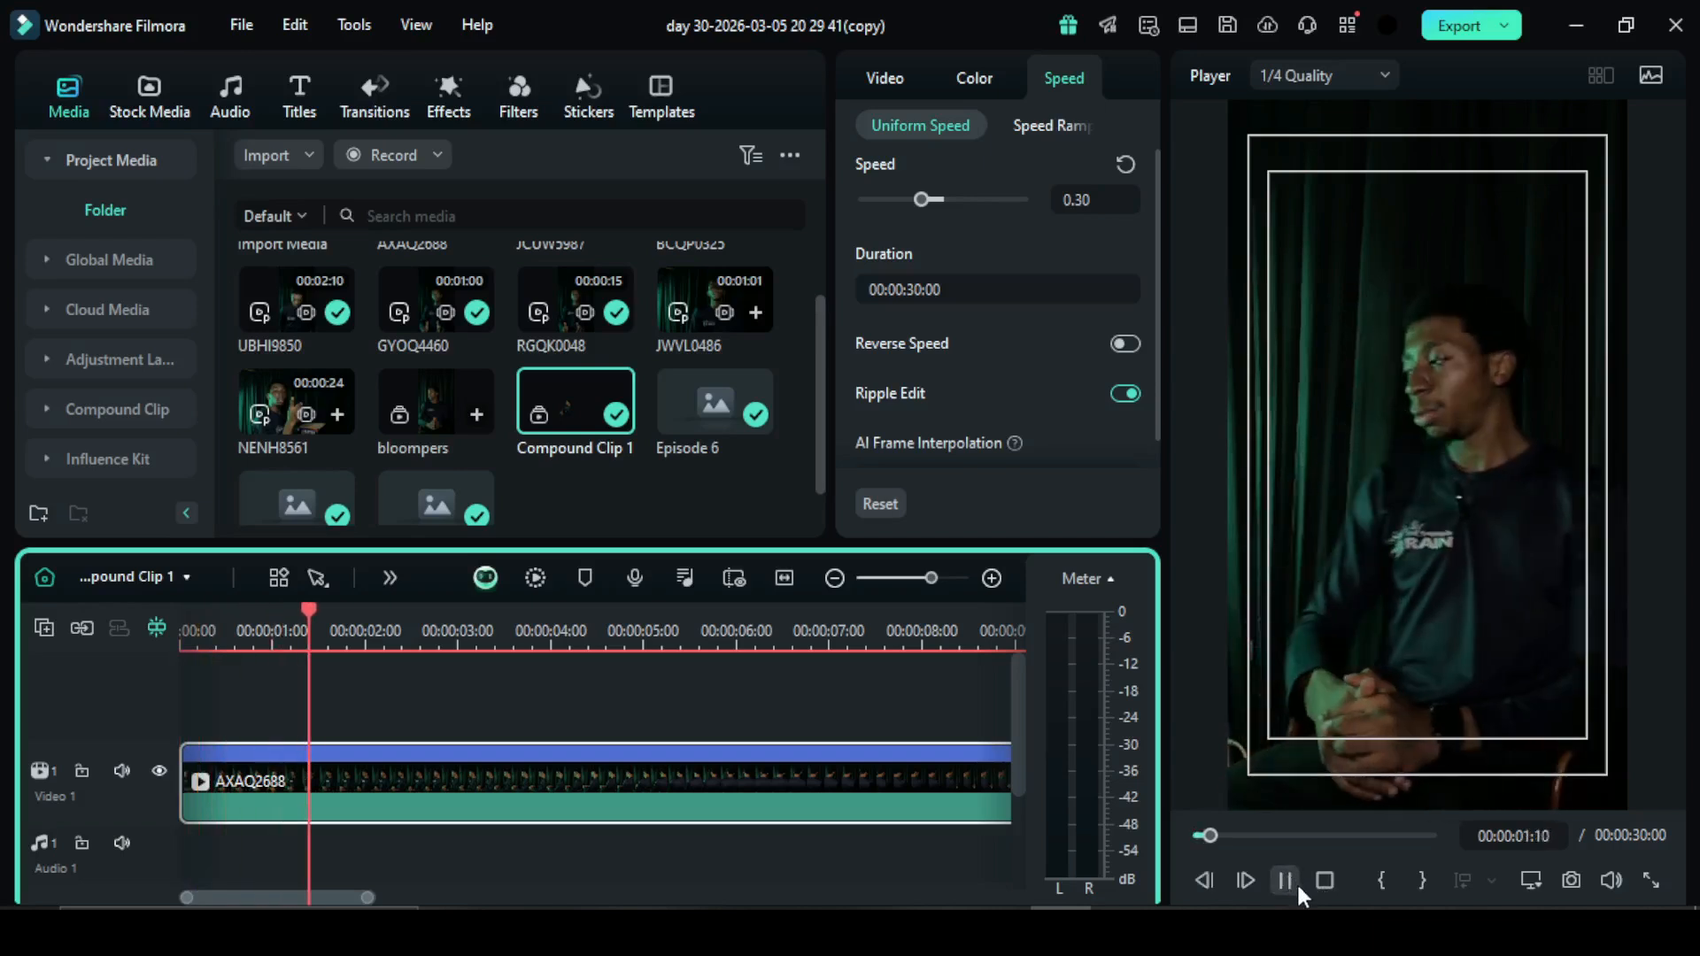
{"action": "left_click", "coordinate": [1286, 880]}
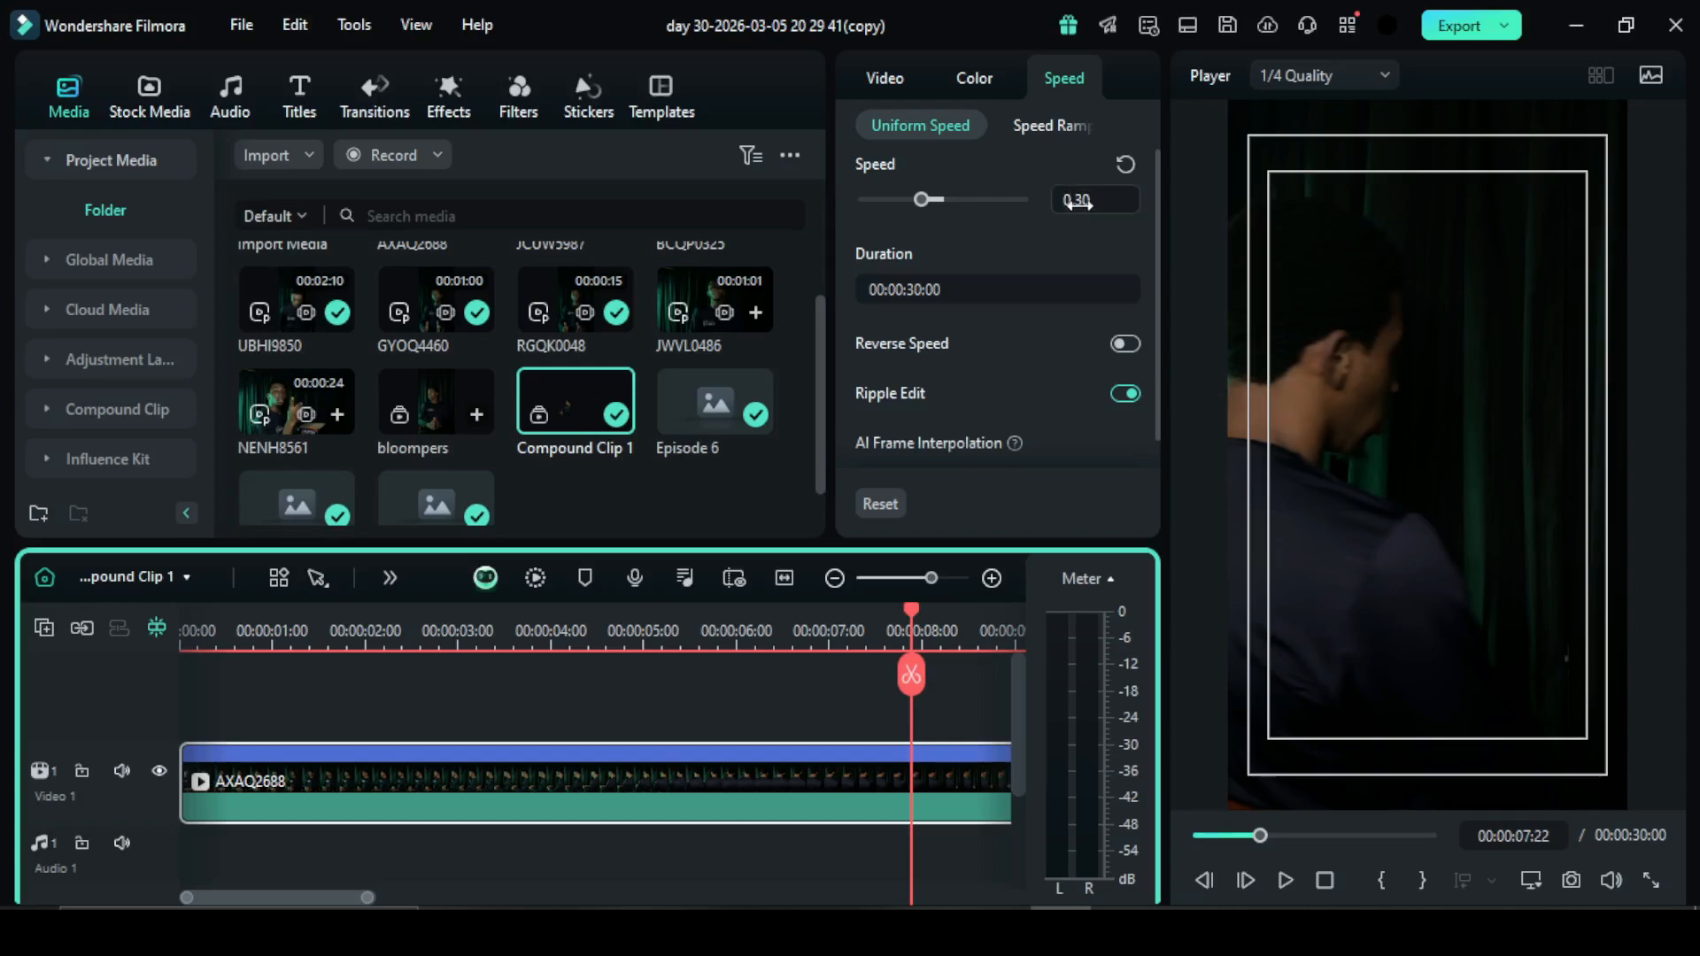
{"action": "scroll", "coordinate": [1078, 202], "scroll_direction": "up", "scroll_amount": 7}
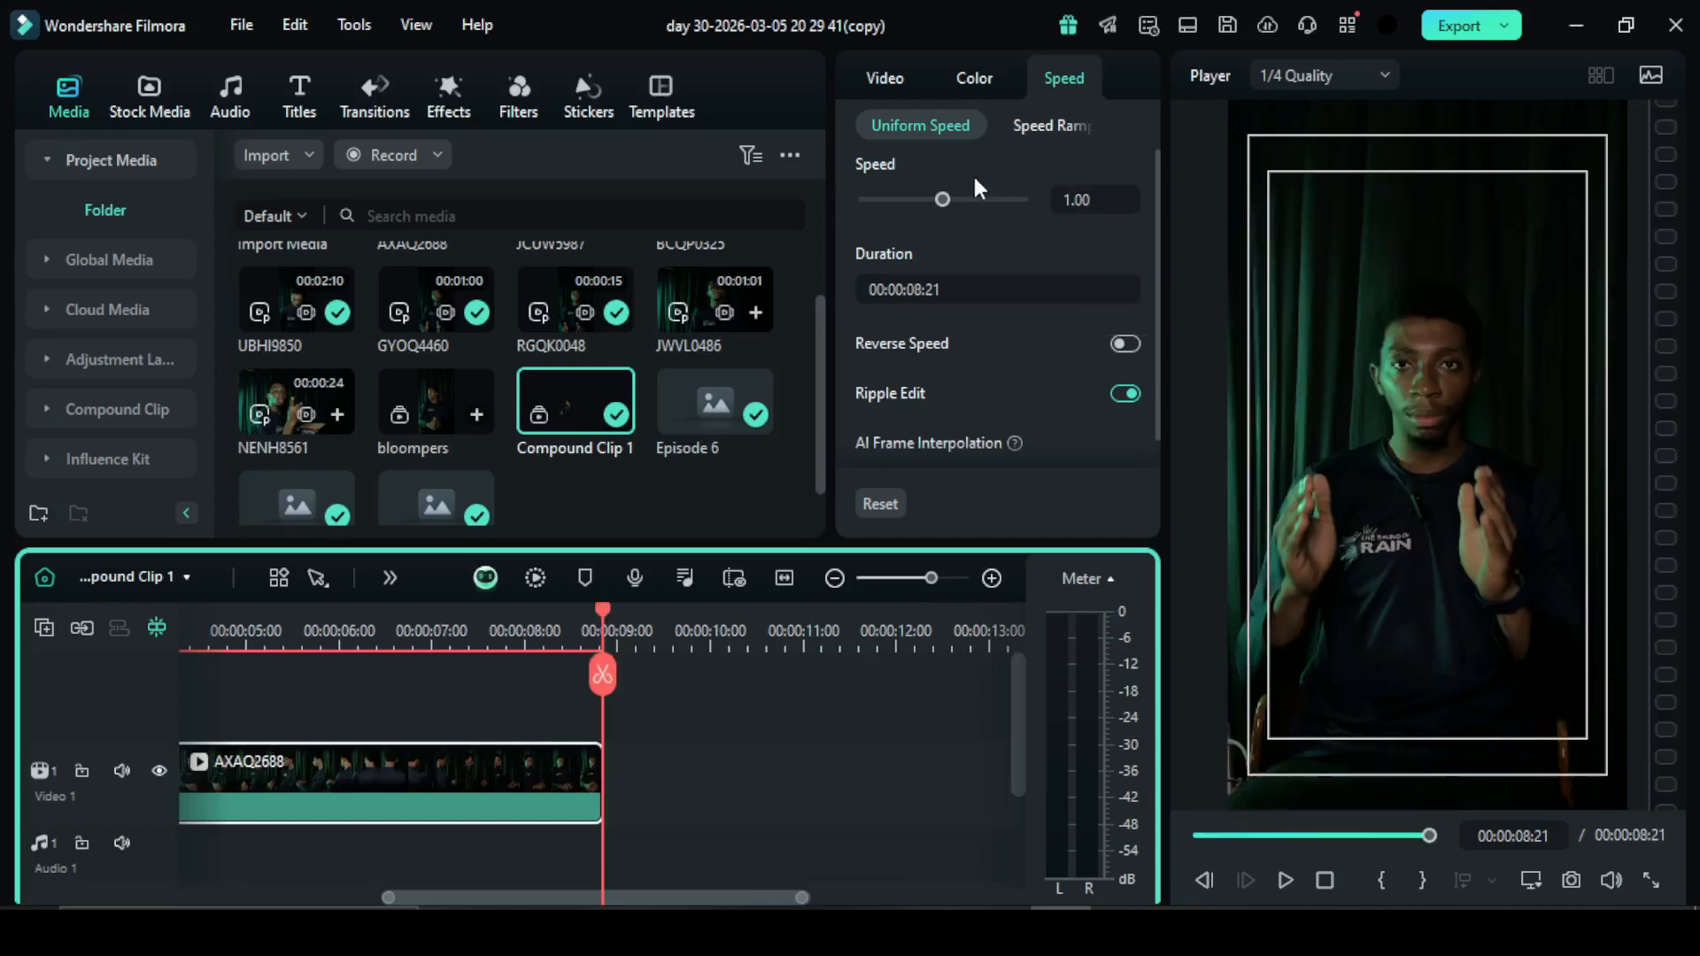
Look through the available Speed Ramping presets for the clip, from Customize and Montage to Flash out
{"action": "left_click", "coordinate": [1046, 127]}
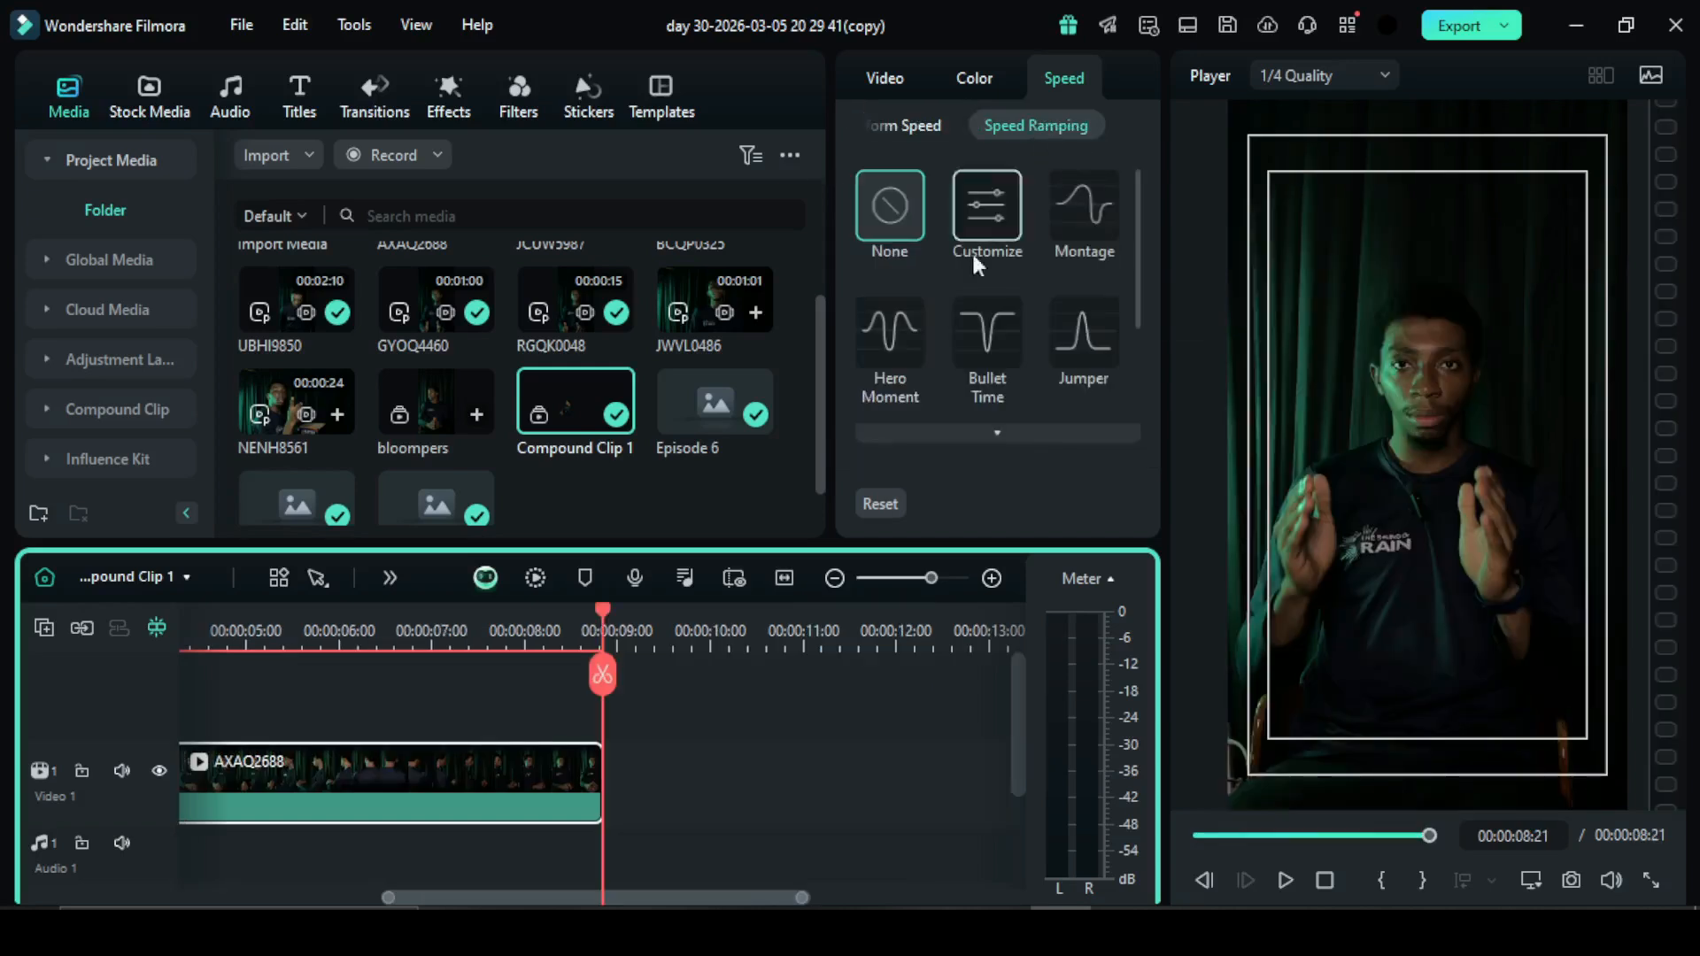
{"action": "left_click", "coordinate": [894, 129]}
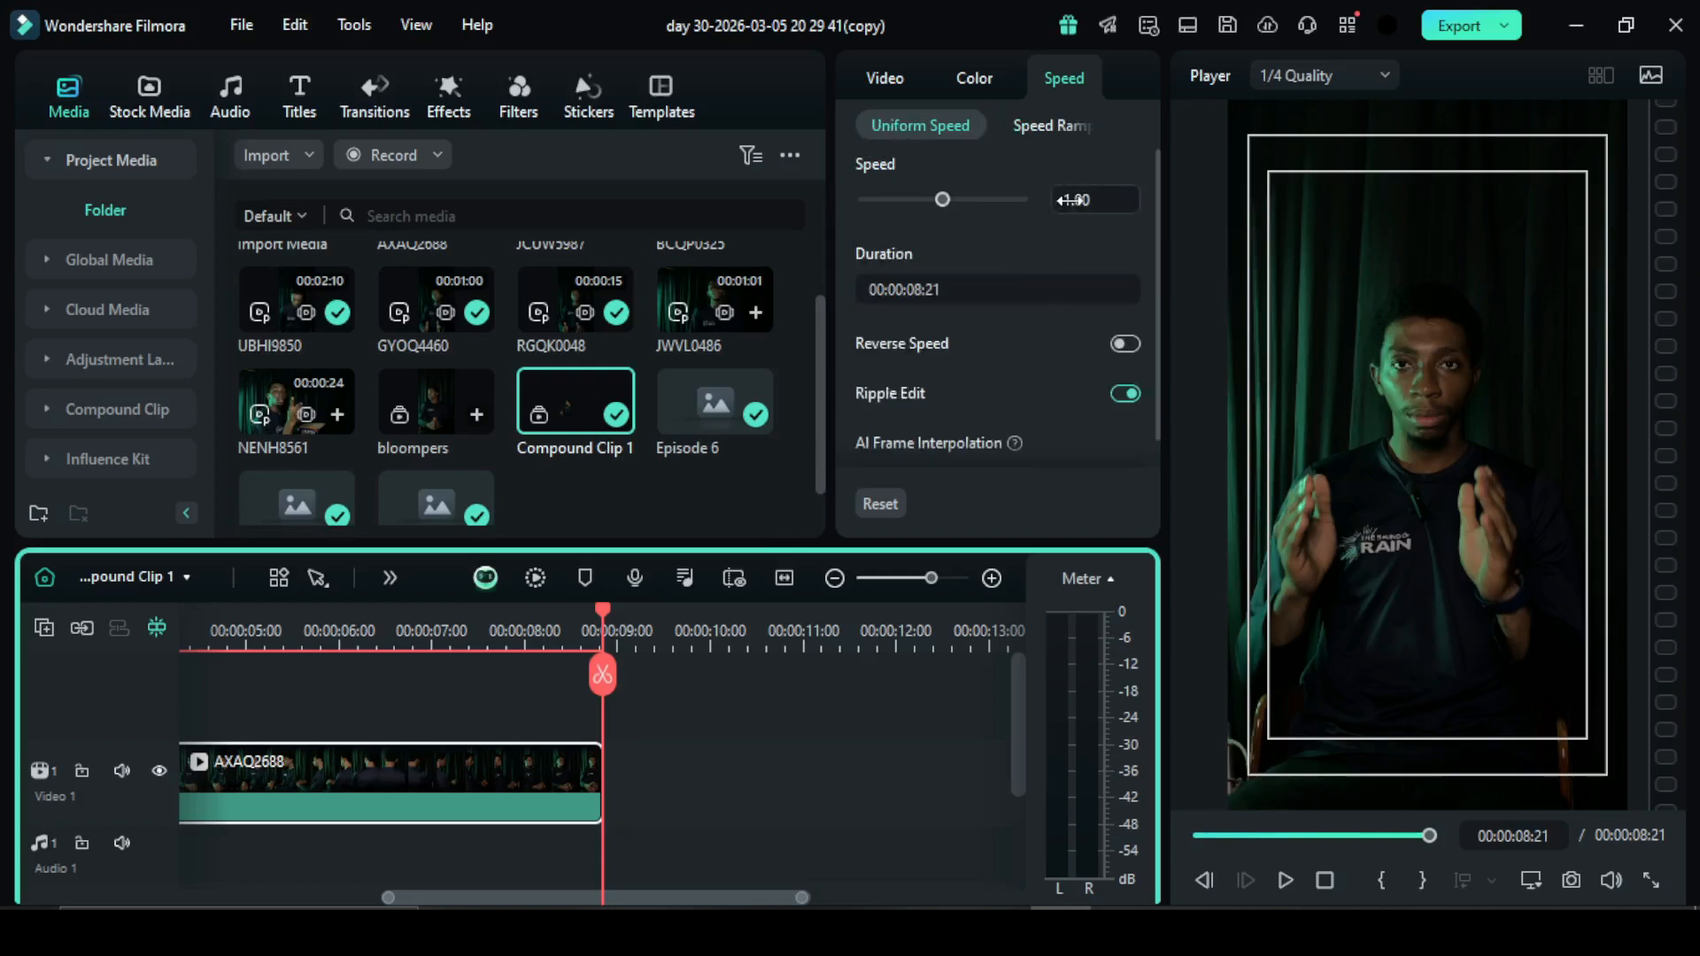
{"action": "left_click", "coordinate": [1038, 127]}
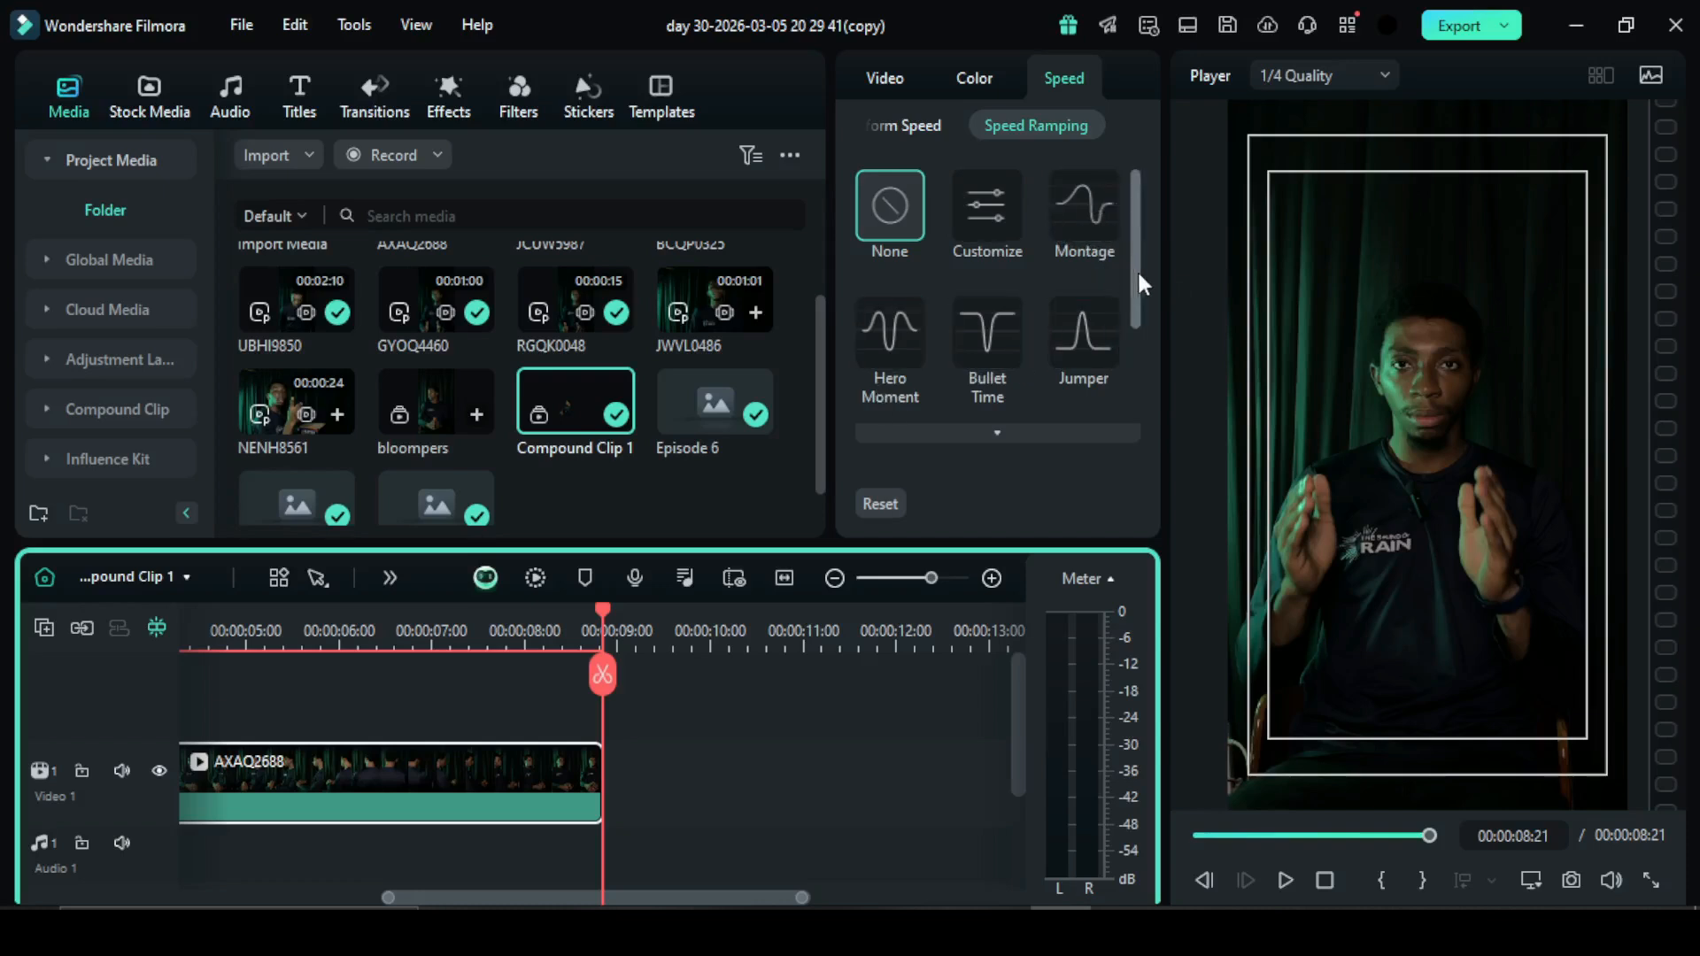
{"action": "mouse_move", "coordinate": [1141, 280]}
{"action": "left_mouse_down"}
{"action": "mouse_move", "coordinate": [1142, 329]}
{"action": "mouse_move", "coordinate": [1134, 259]}
{"action": "left_mouse_up"}
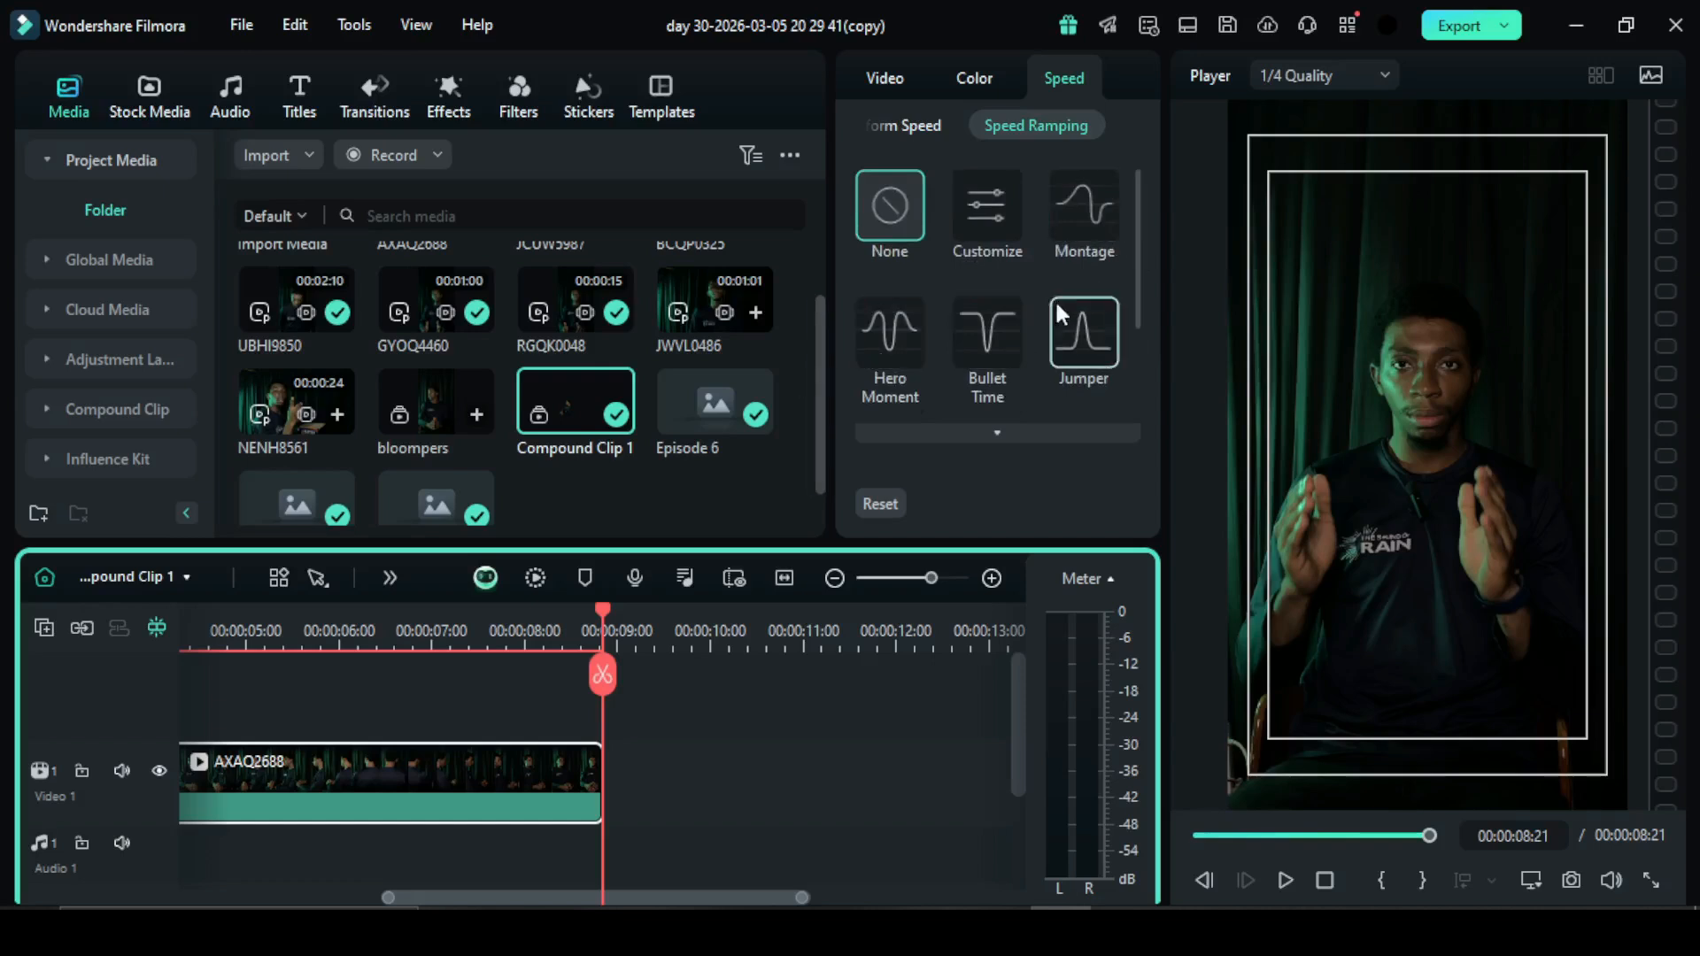
{"action": "left_click_drag", "start_coordinate": [1134, 251], "coordinate": [992, 390]}
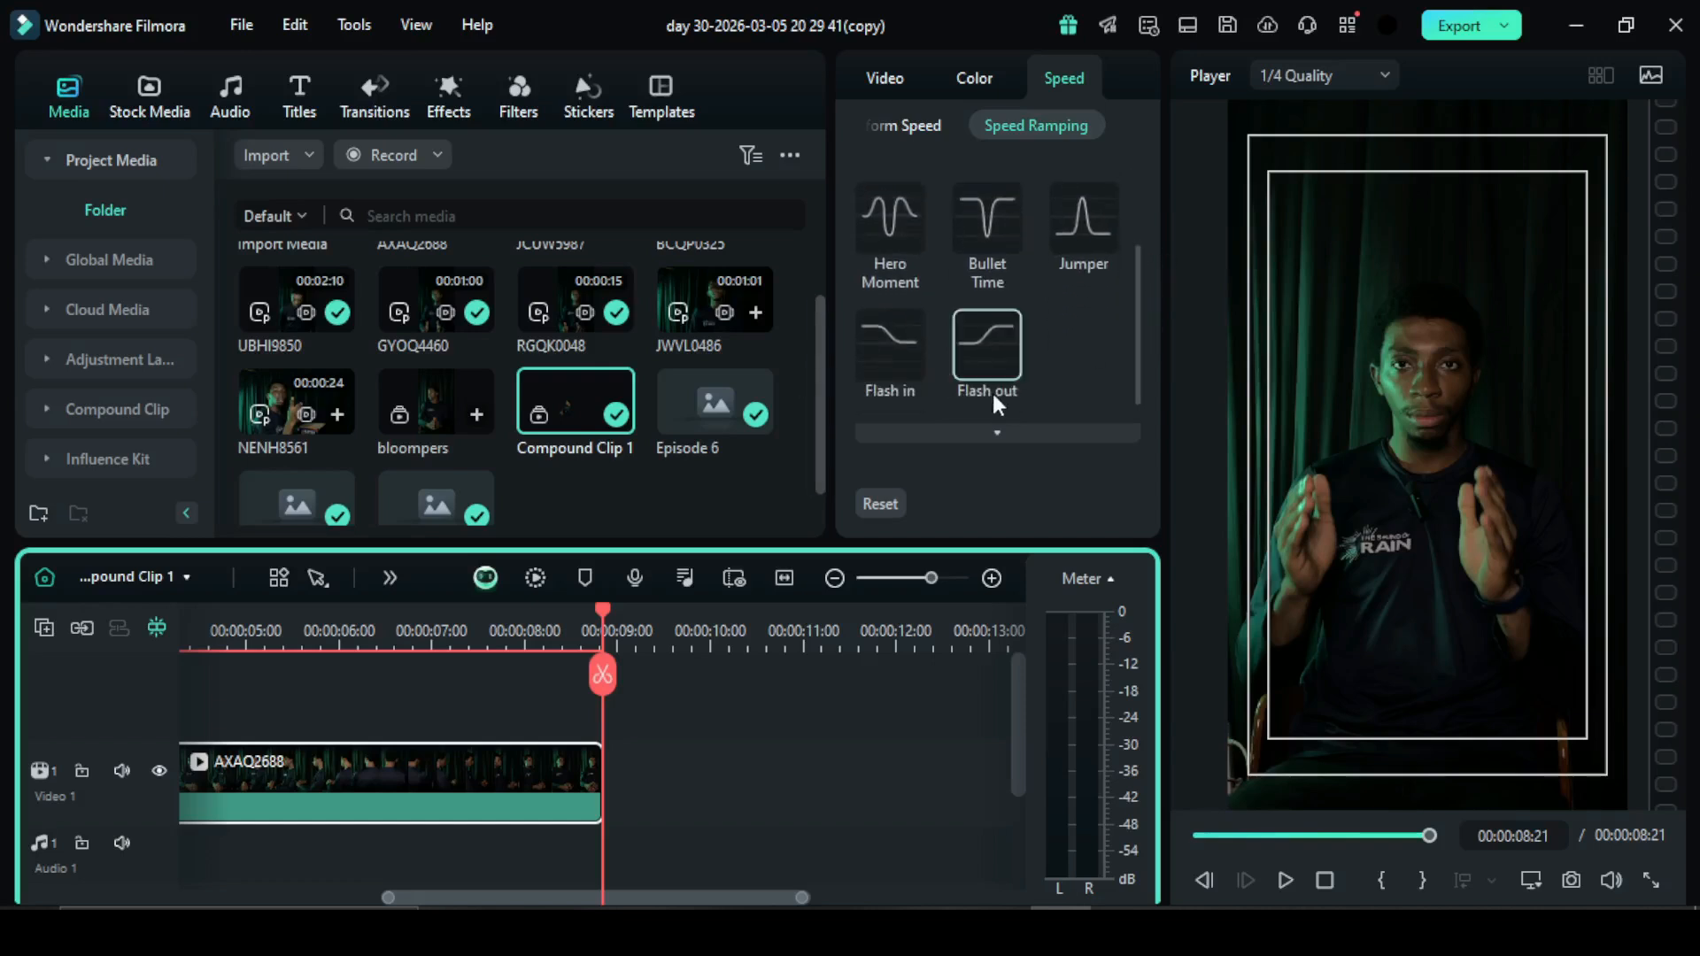
{"action": "left_click_drag", "start_coordinate": [1135, 316], "coordinate": [1124, 200]}
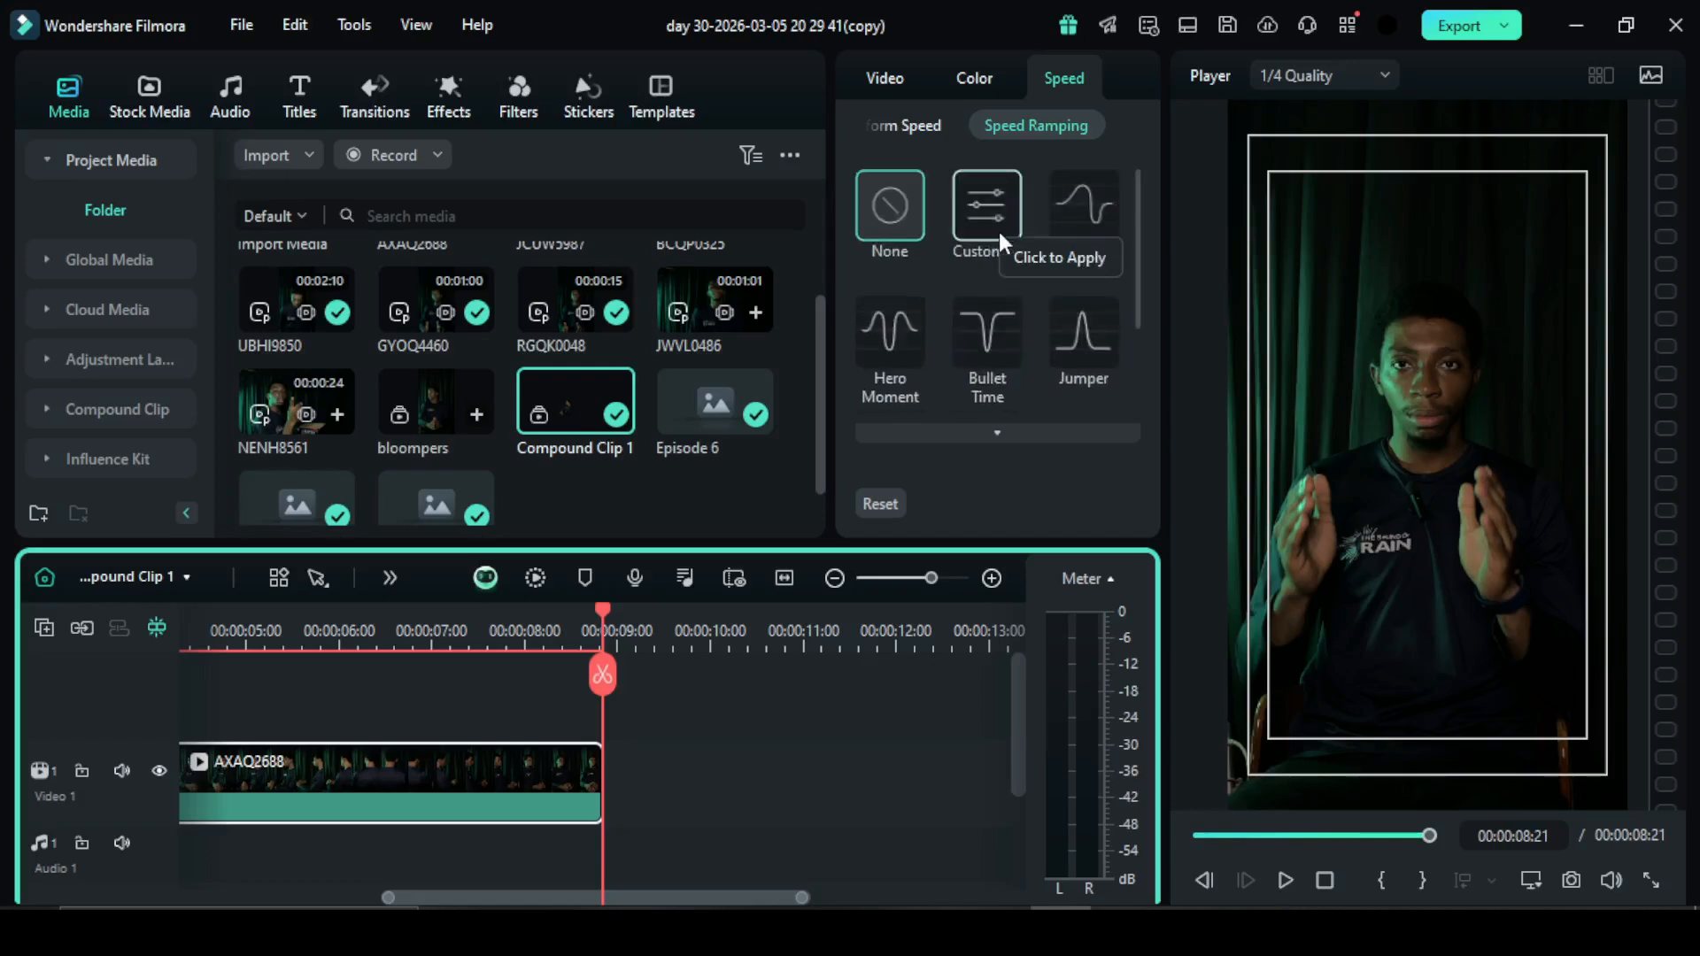
Apply the Montage speed ramping preset to the clip and play it back from near the beginning
{"action": "left_click", "coordinate": [1066, 210]}
{"action": "left_click_drag", "start_coordinate": [303, 636], "coordinate": [2, 722]}
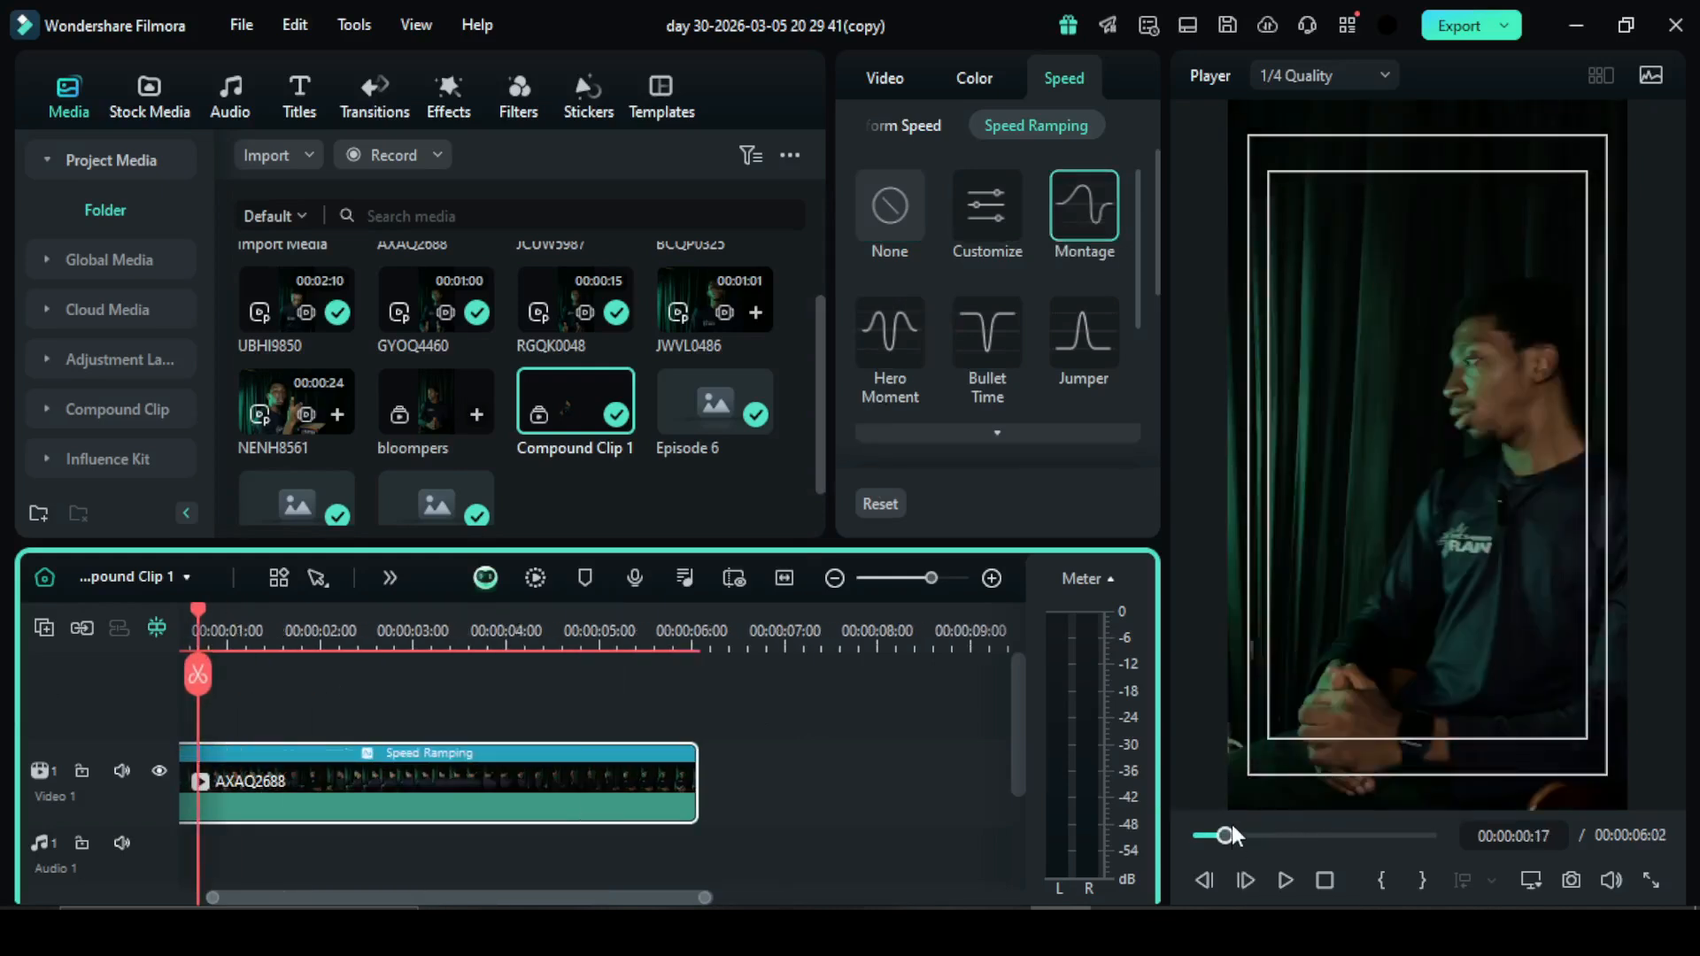
{"action": "left_click", "coordinate": [1292, 878]}
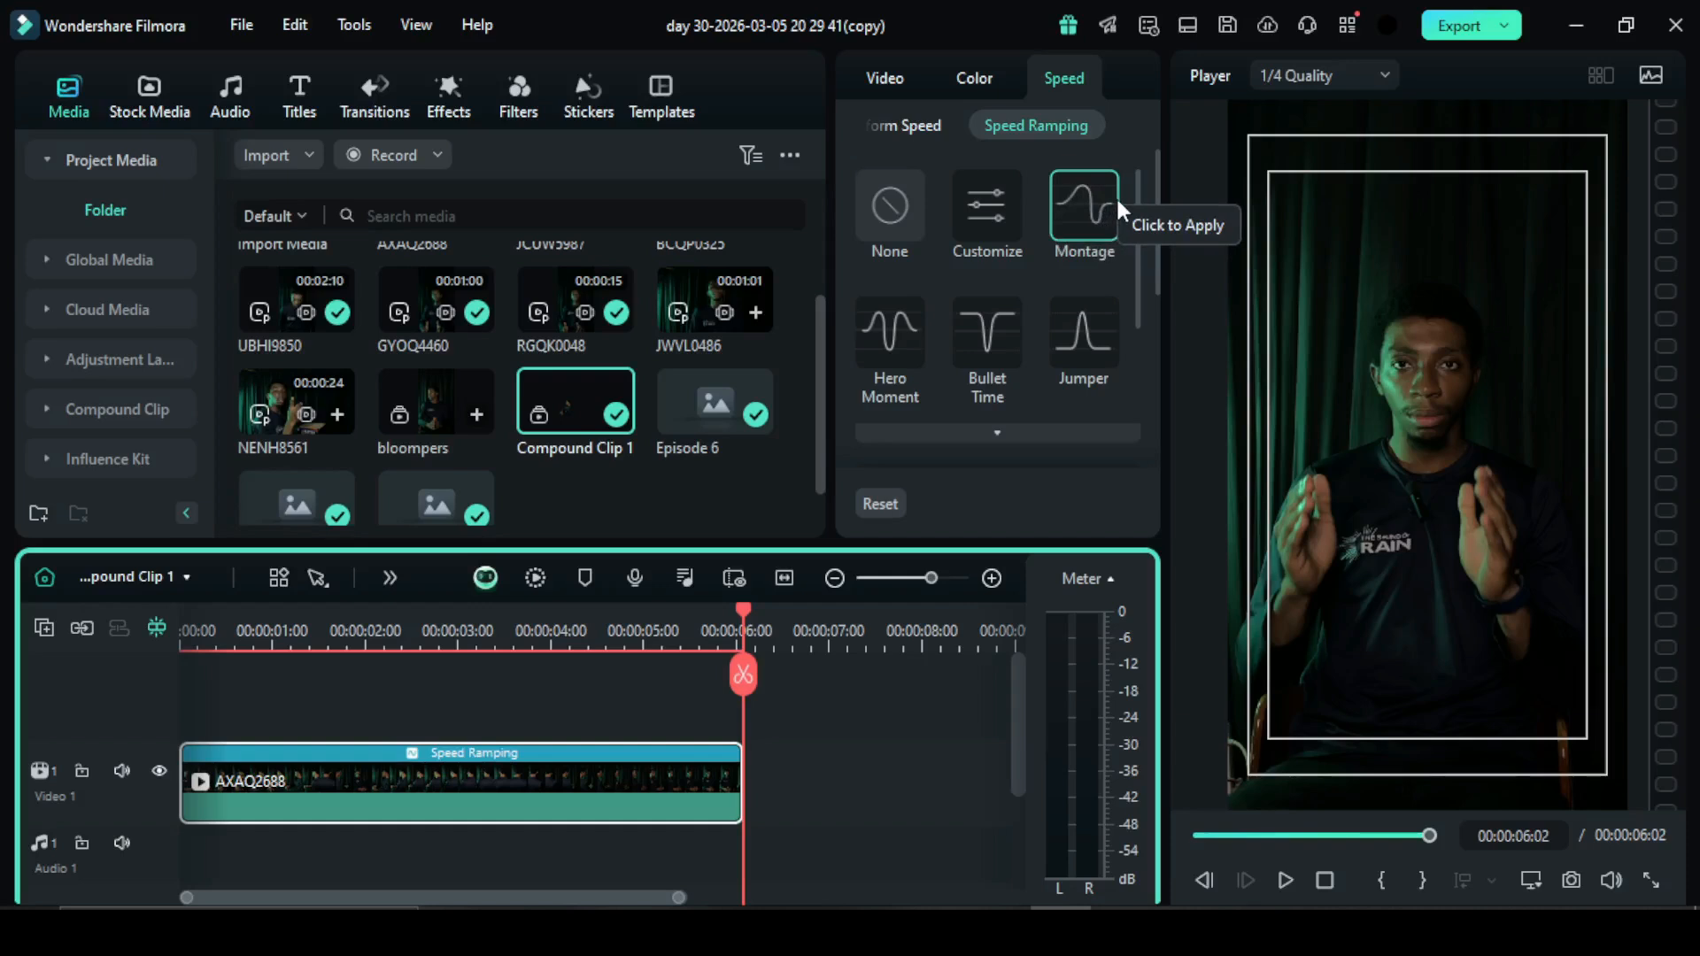
{"action": "left_click", "coordinate": [550, 631]}
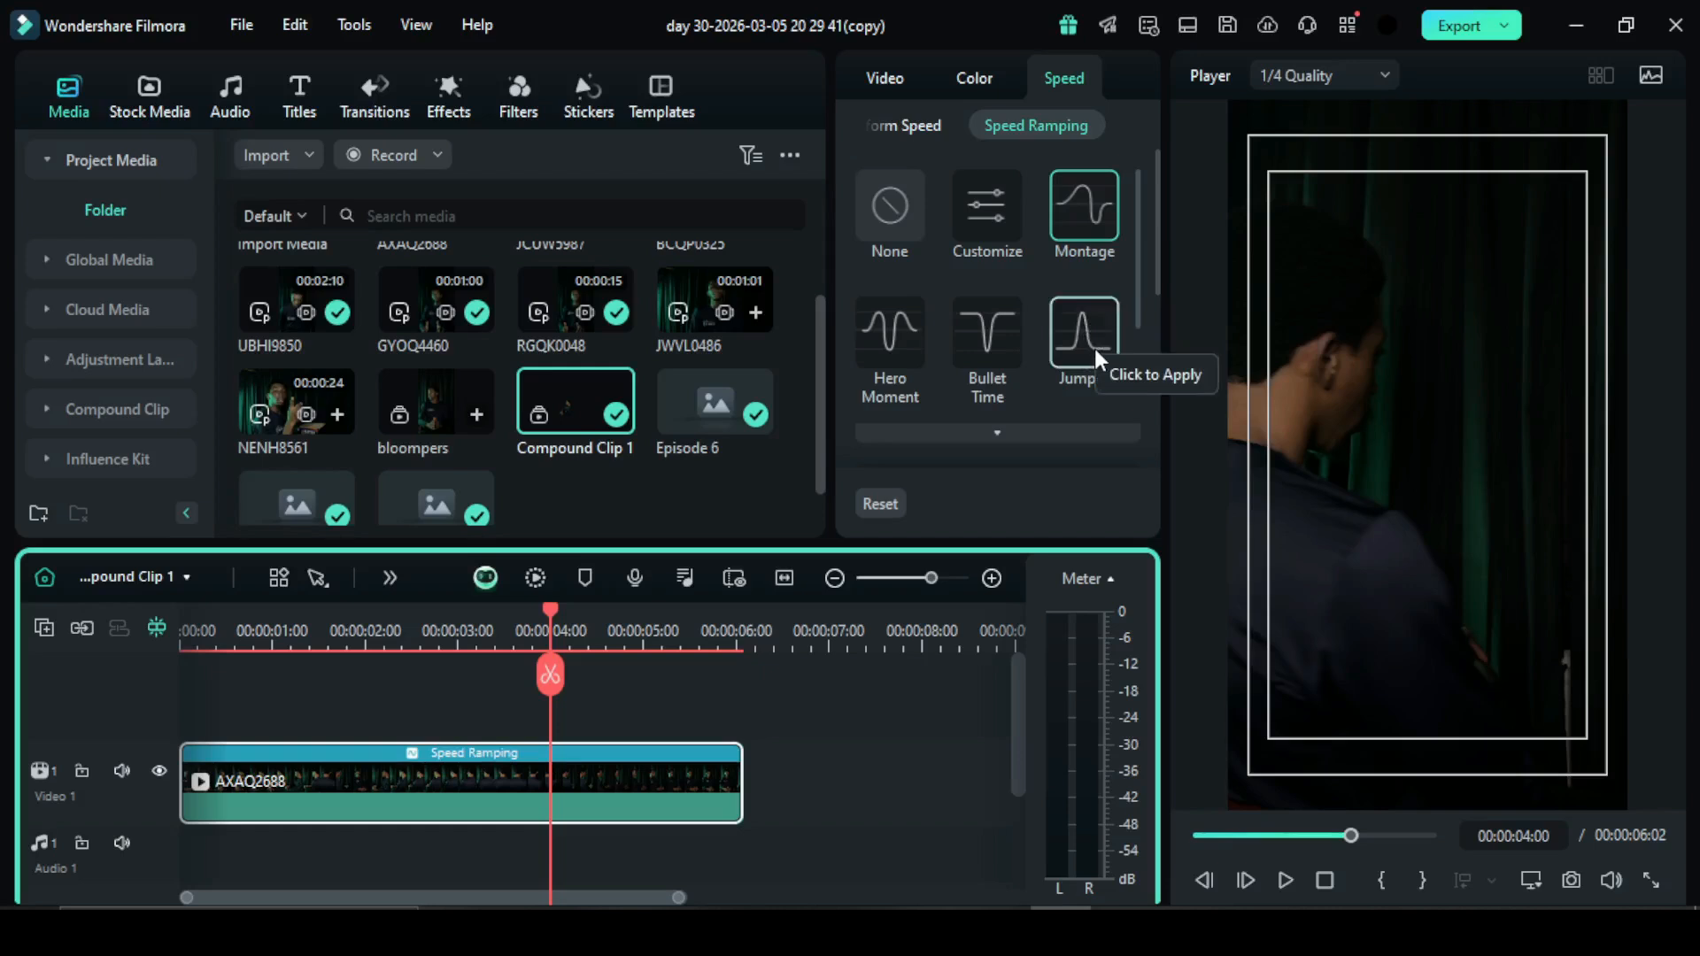
Apply the Customize speed ramping preset to the clip and bring its speed curve into view
{"action": "left_click_drag", "start_coordinate": [1130, 268], "coordinate": [1146, 352]}
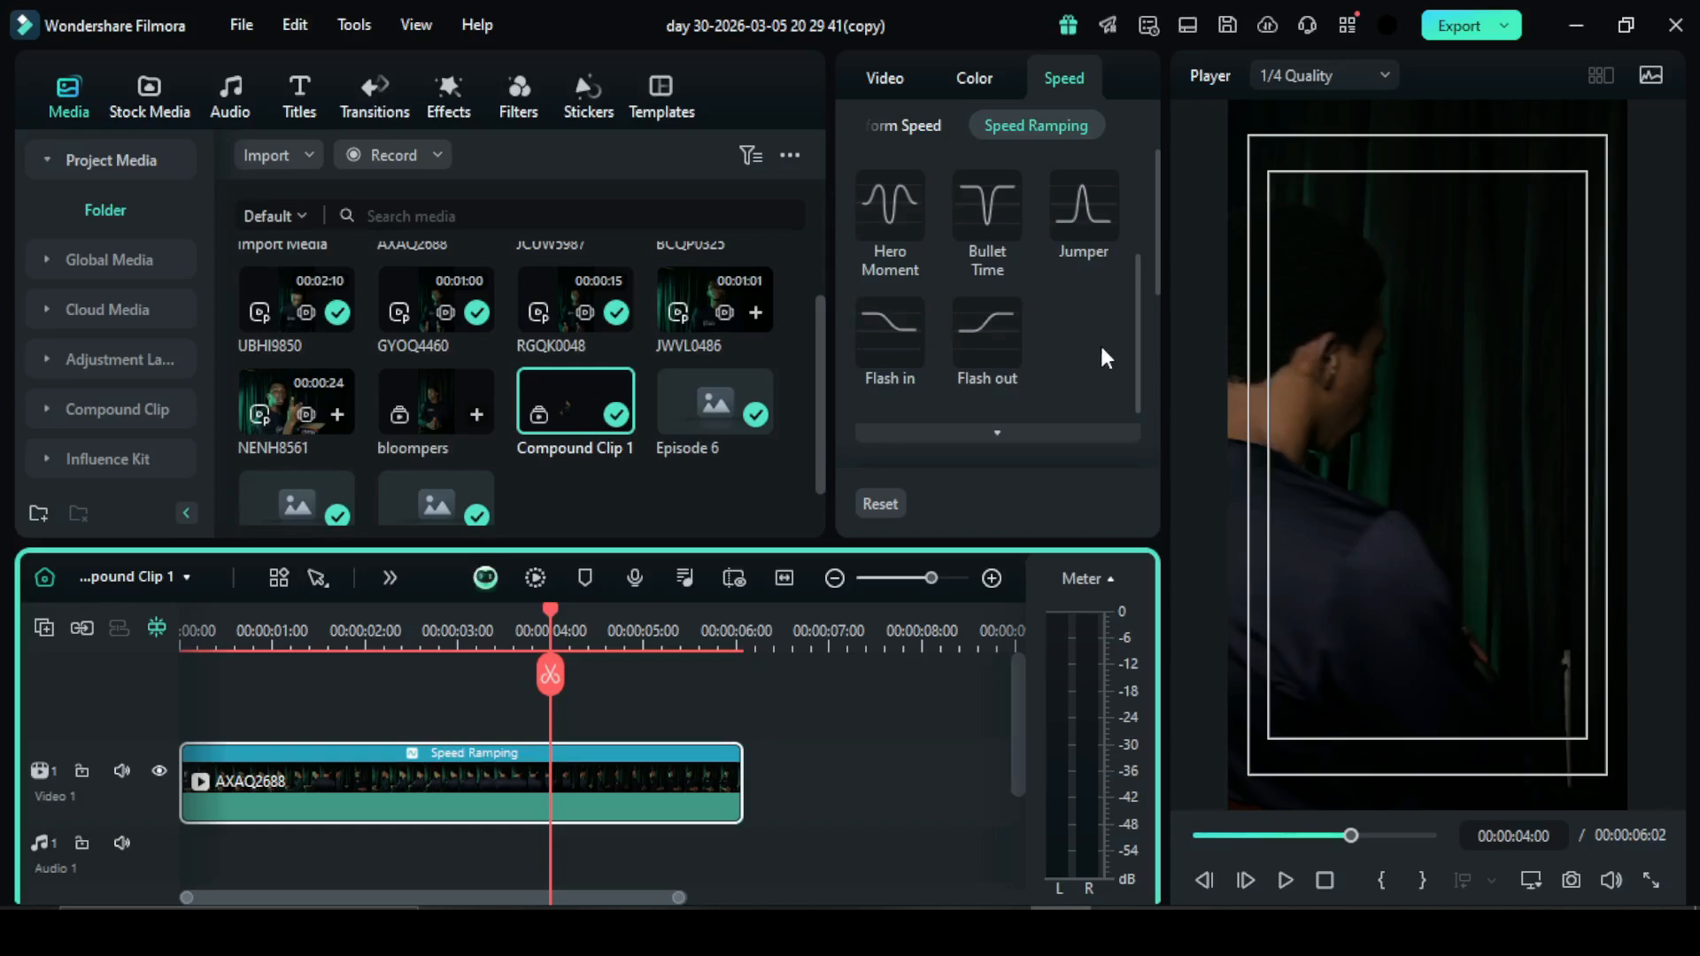
{"action": "scroll", "coordinate": [1129, 355], "scroll_direction": "up", "scroll_amount": 3}
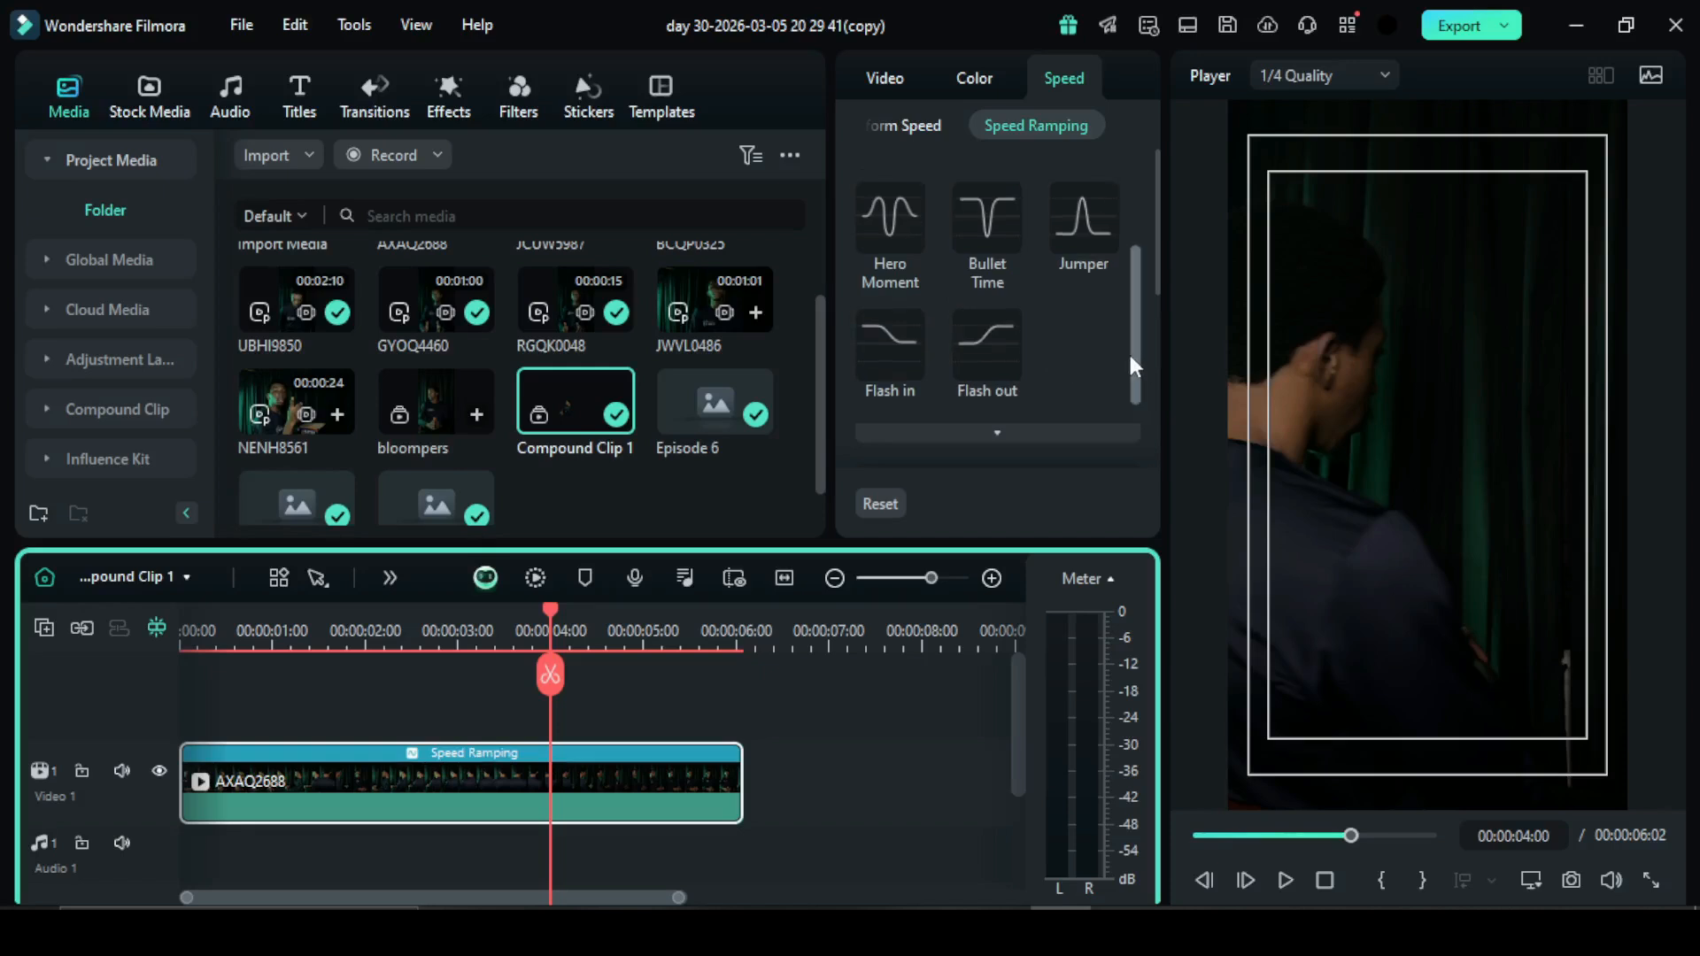
{"action": "scroll", "coordinate": [1114, 298], "scroll_direction": "up", "scroll_amount": 1}
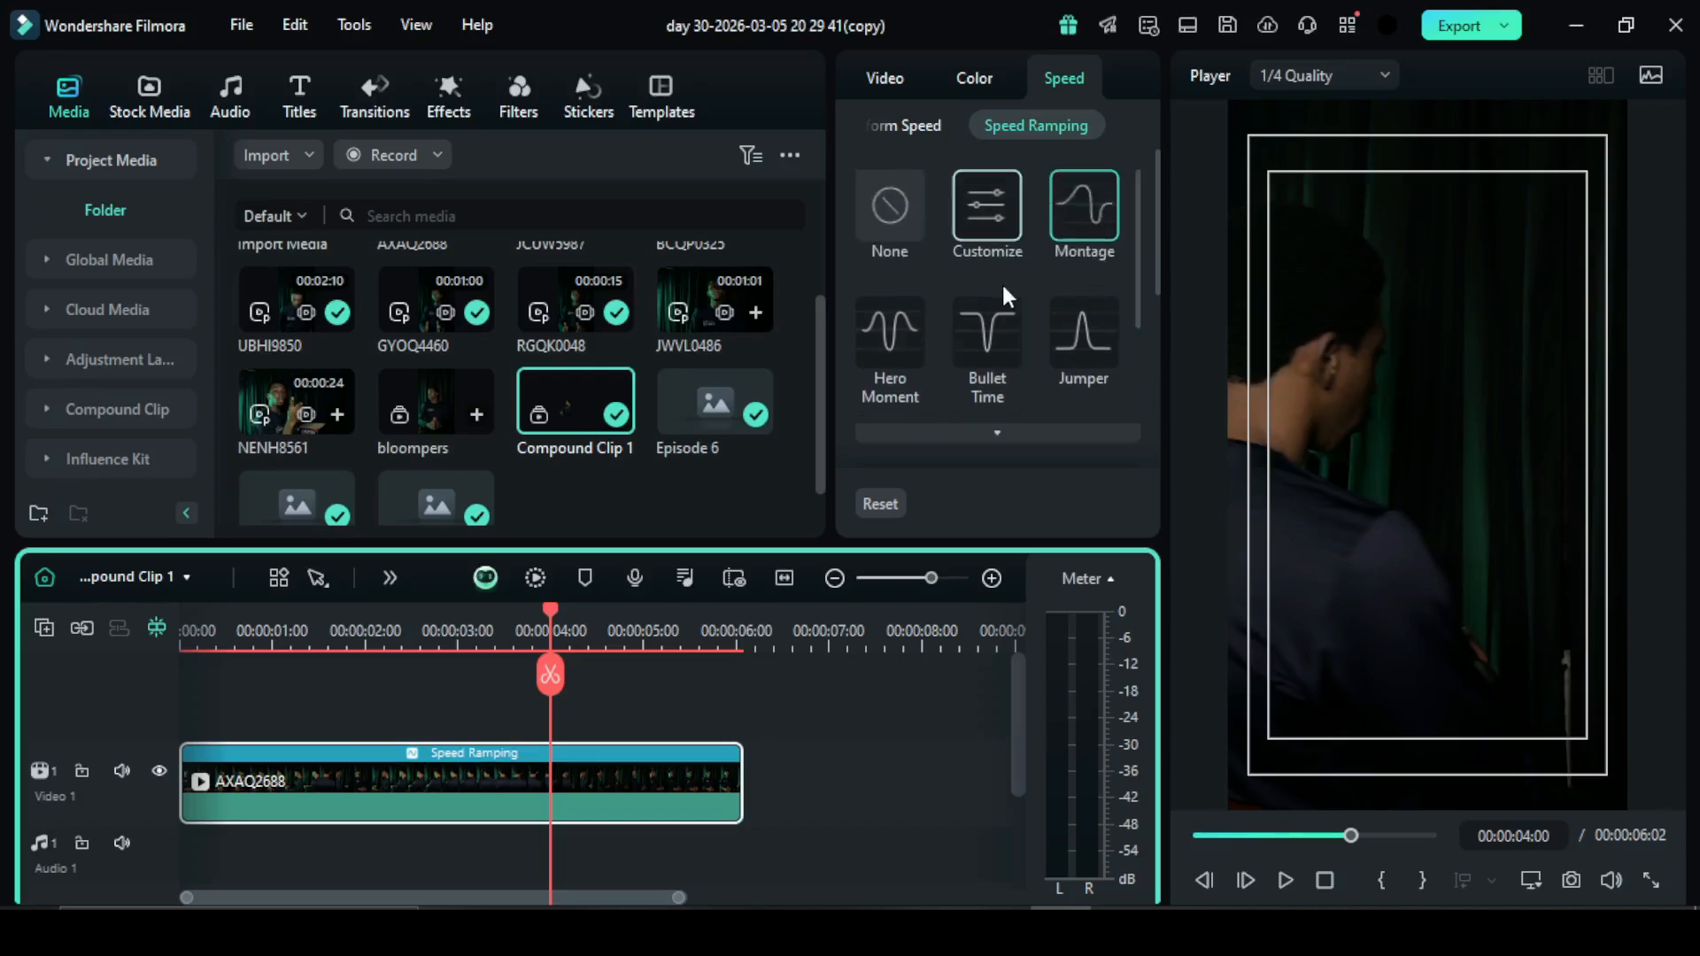
{"action": "left_click", "coordinate": [998, 220]}
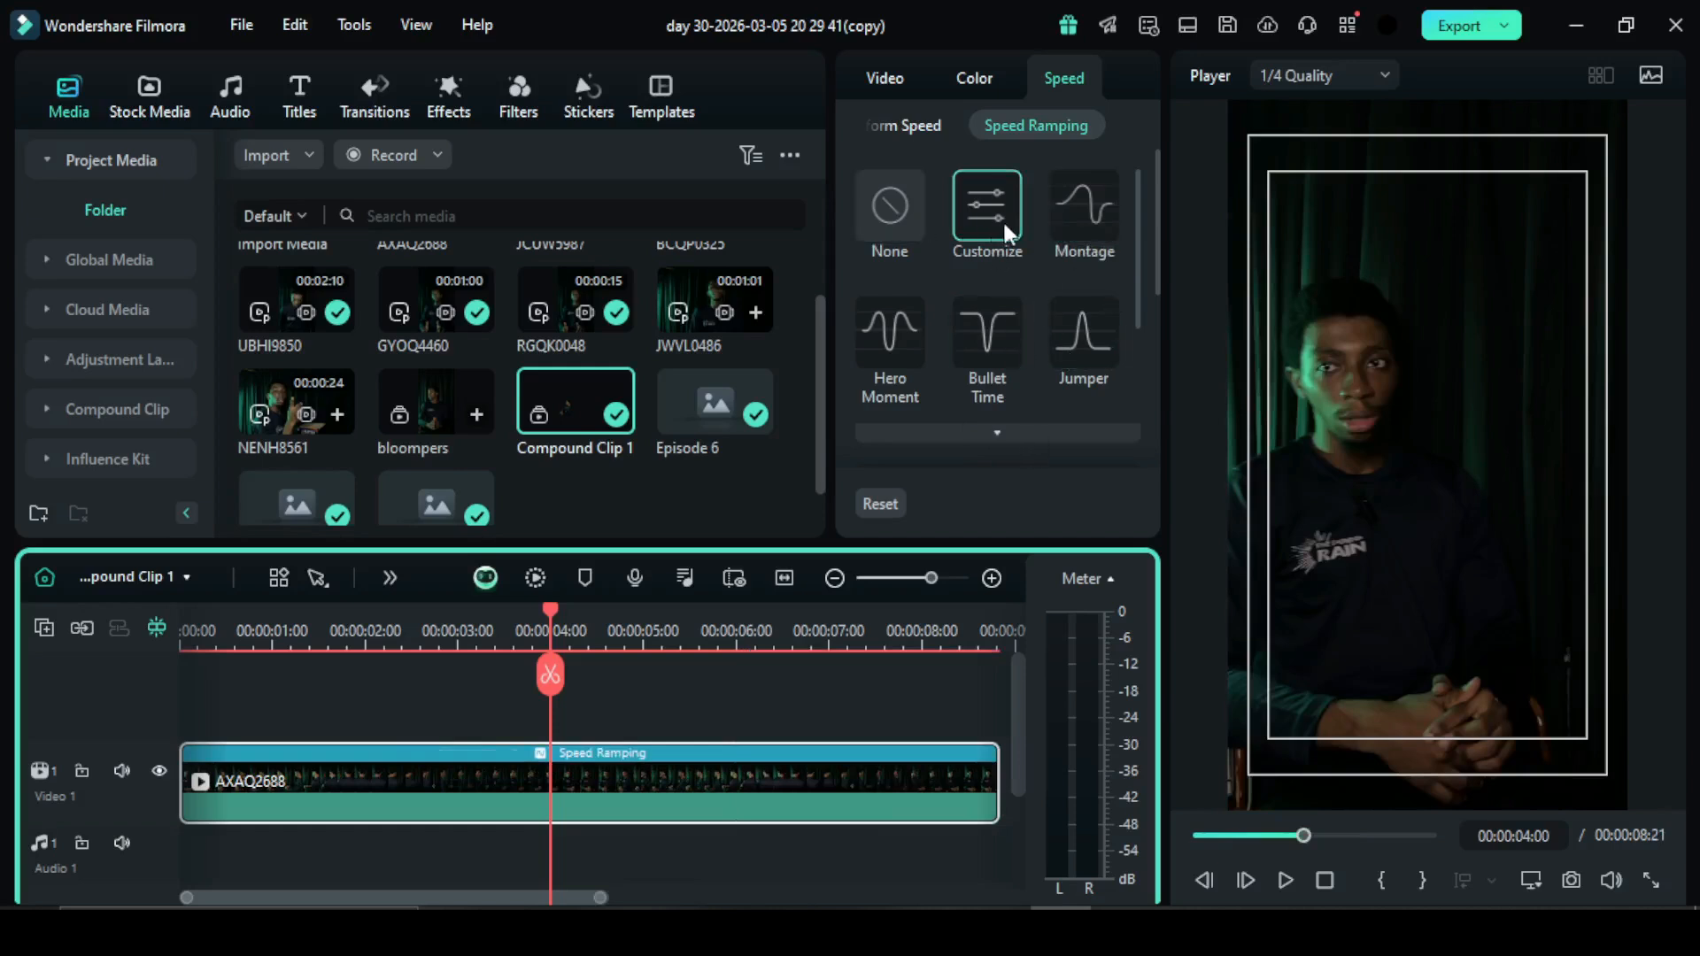
{"action": "left_click_drag", "start_coordinate": [1135, 205], "coordinate": [1119, 395]}
{"action": "scroll", "coordinate": [1028, 423], "scroll_direction": "up", "scroll_amount": 3}
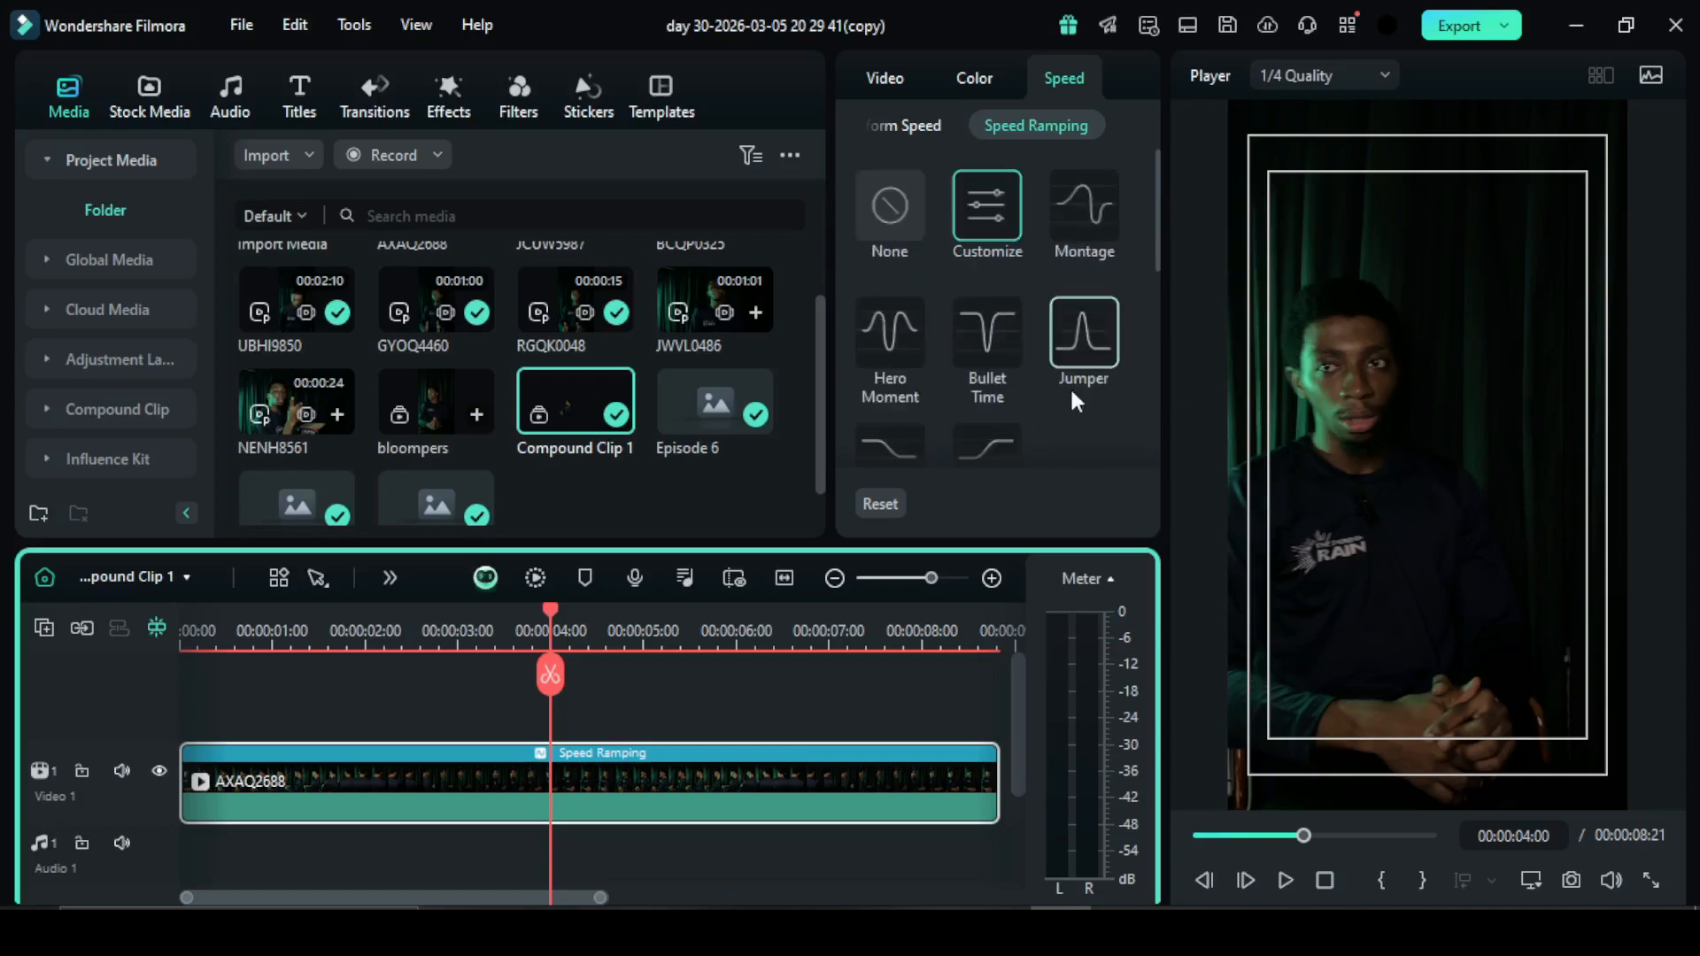
{"action": "left_click_drag", "start_coordinate": [1155, 225], "coordinate": [1113, 372]}
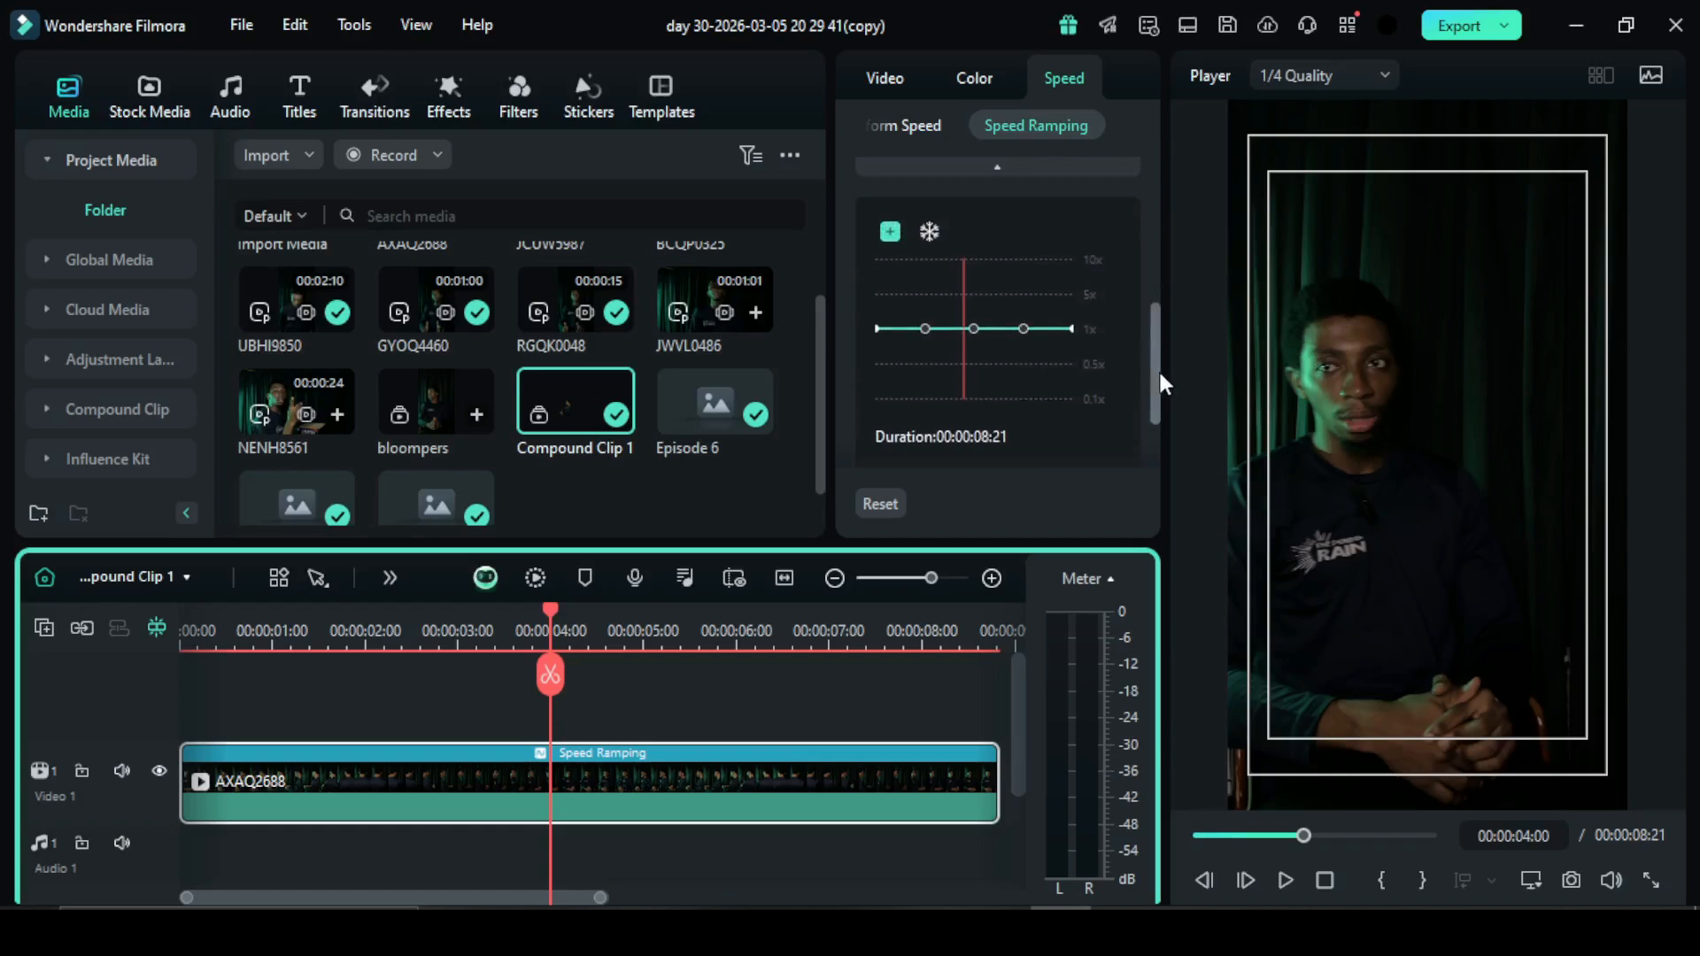
{"action": "left_click_drag", "start_coordinate": [1158, 368], "coordinate": [1124, 226]}
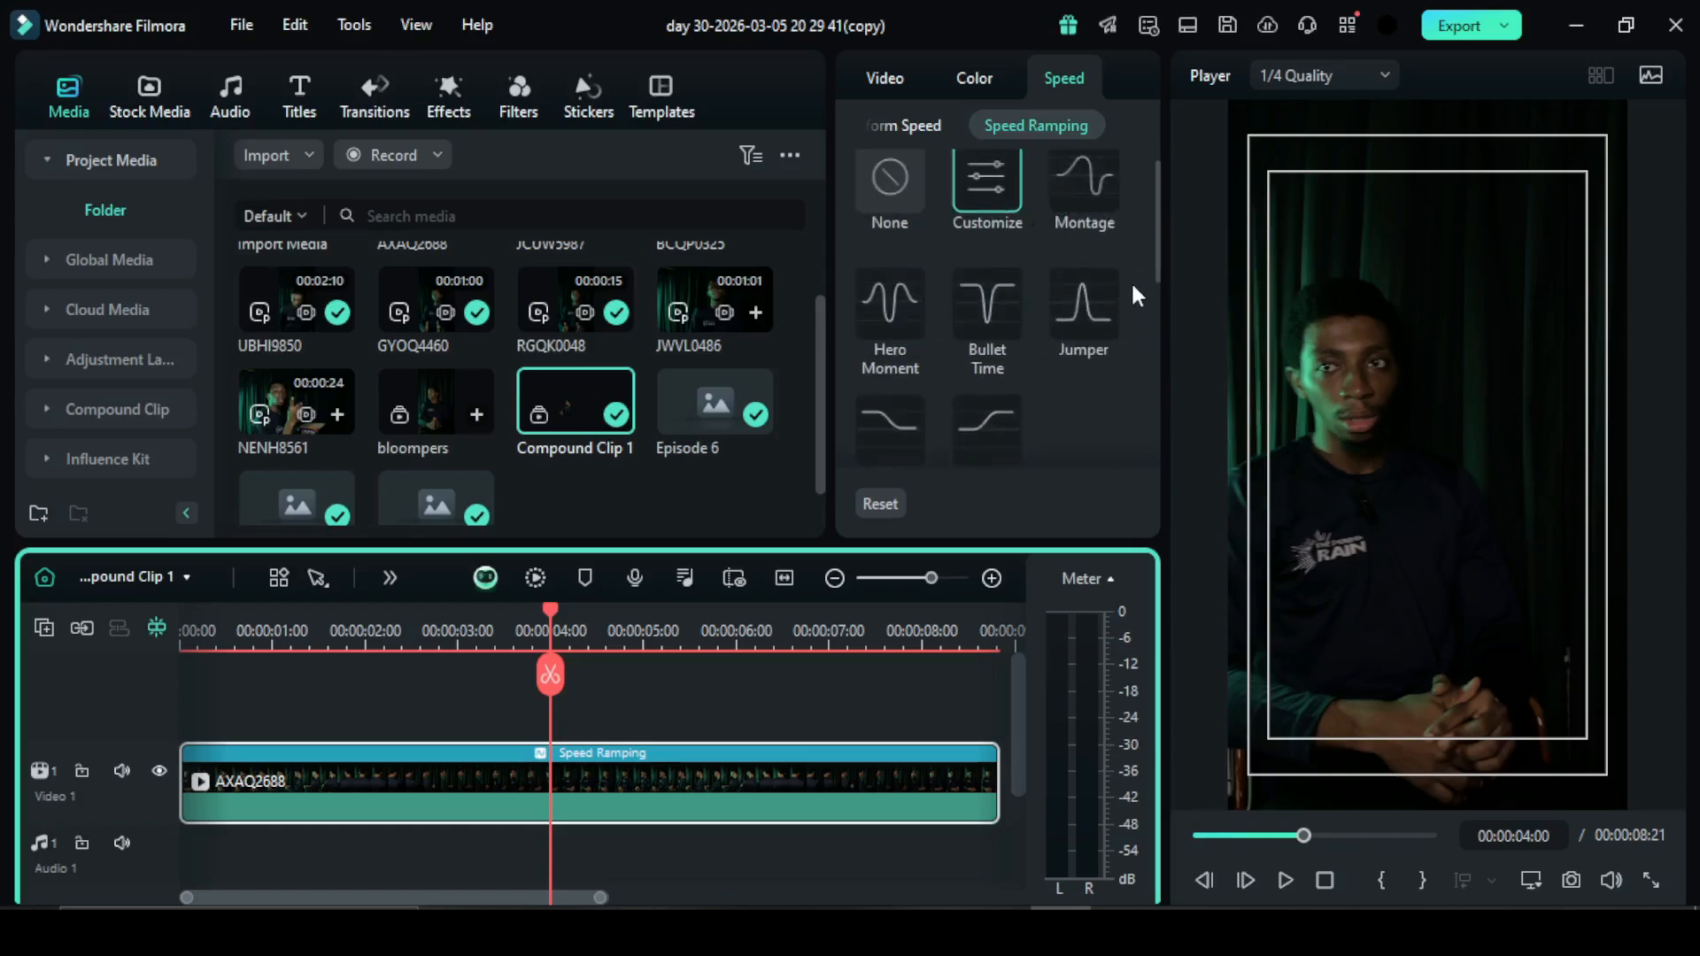
{"action": "left_click_drag", "start_coordinate": [1156, 223], "coordinate": [1144, 381]}
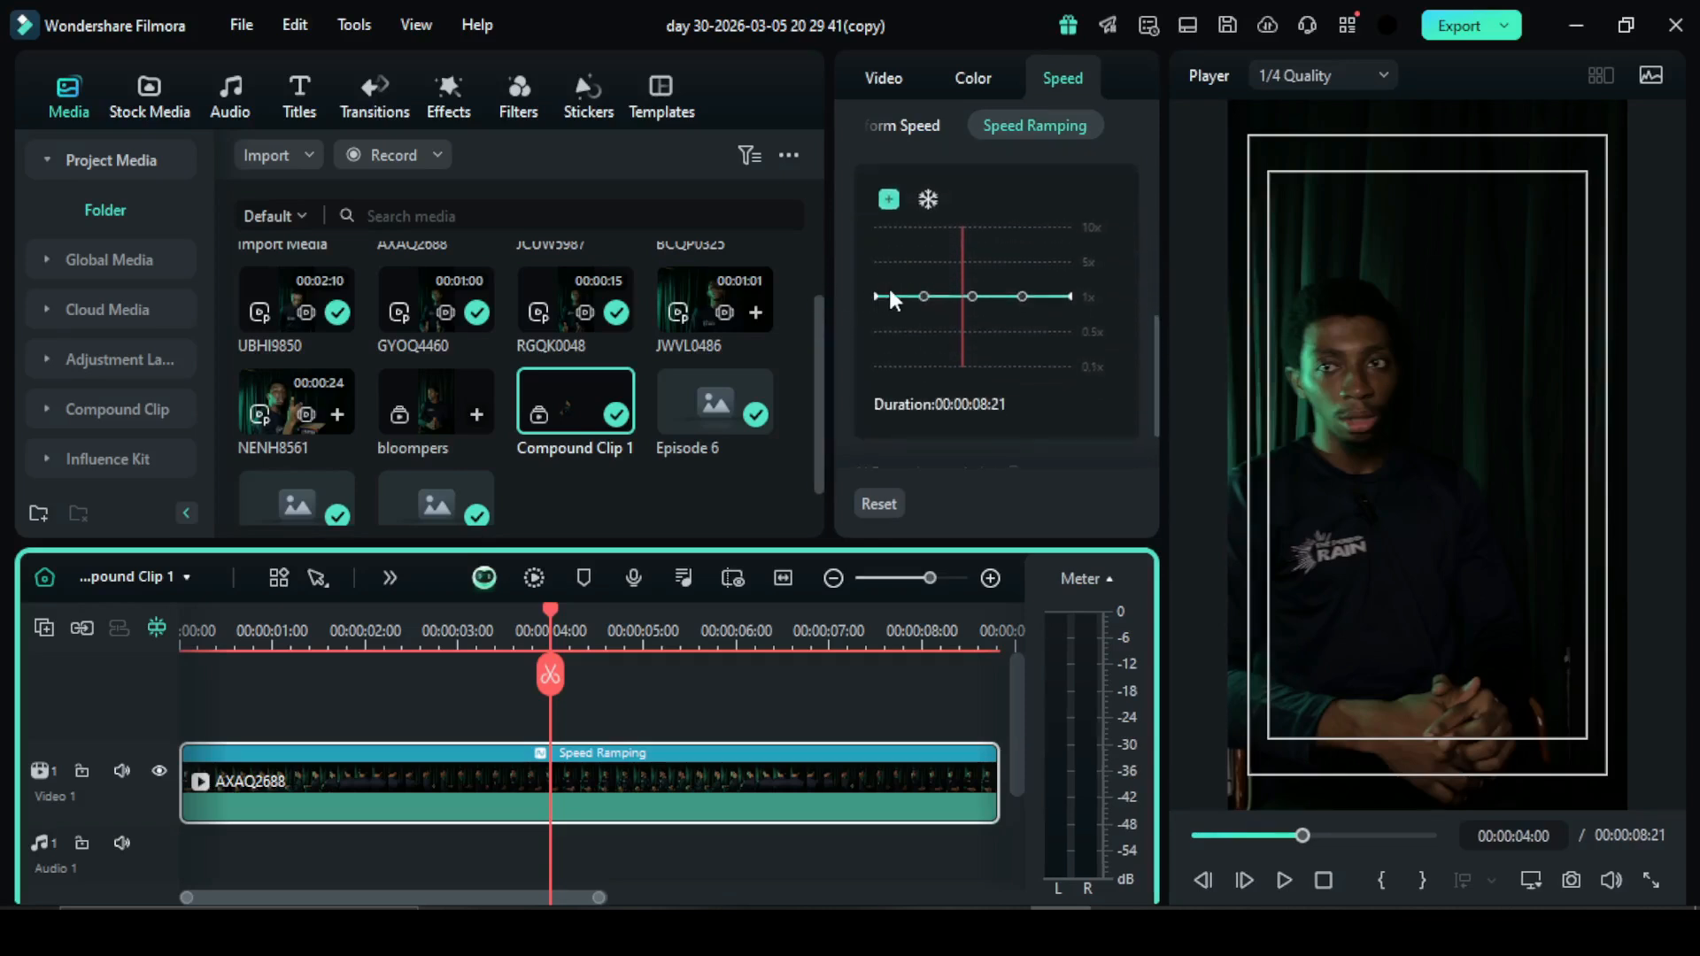
Shape the custom speed curve to start between 5x and 10x, dip to about 0.5x, peak at 10x, and dip again below 0.5x
{"action": "left_click_drag", "start_coordinate": [876, 295], "coordinate": [950, 228]}
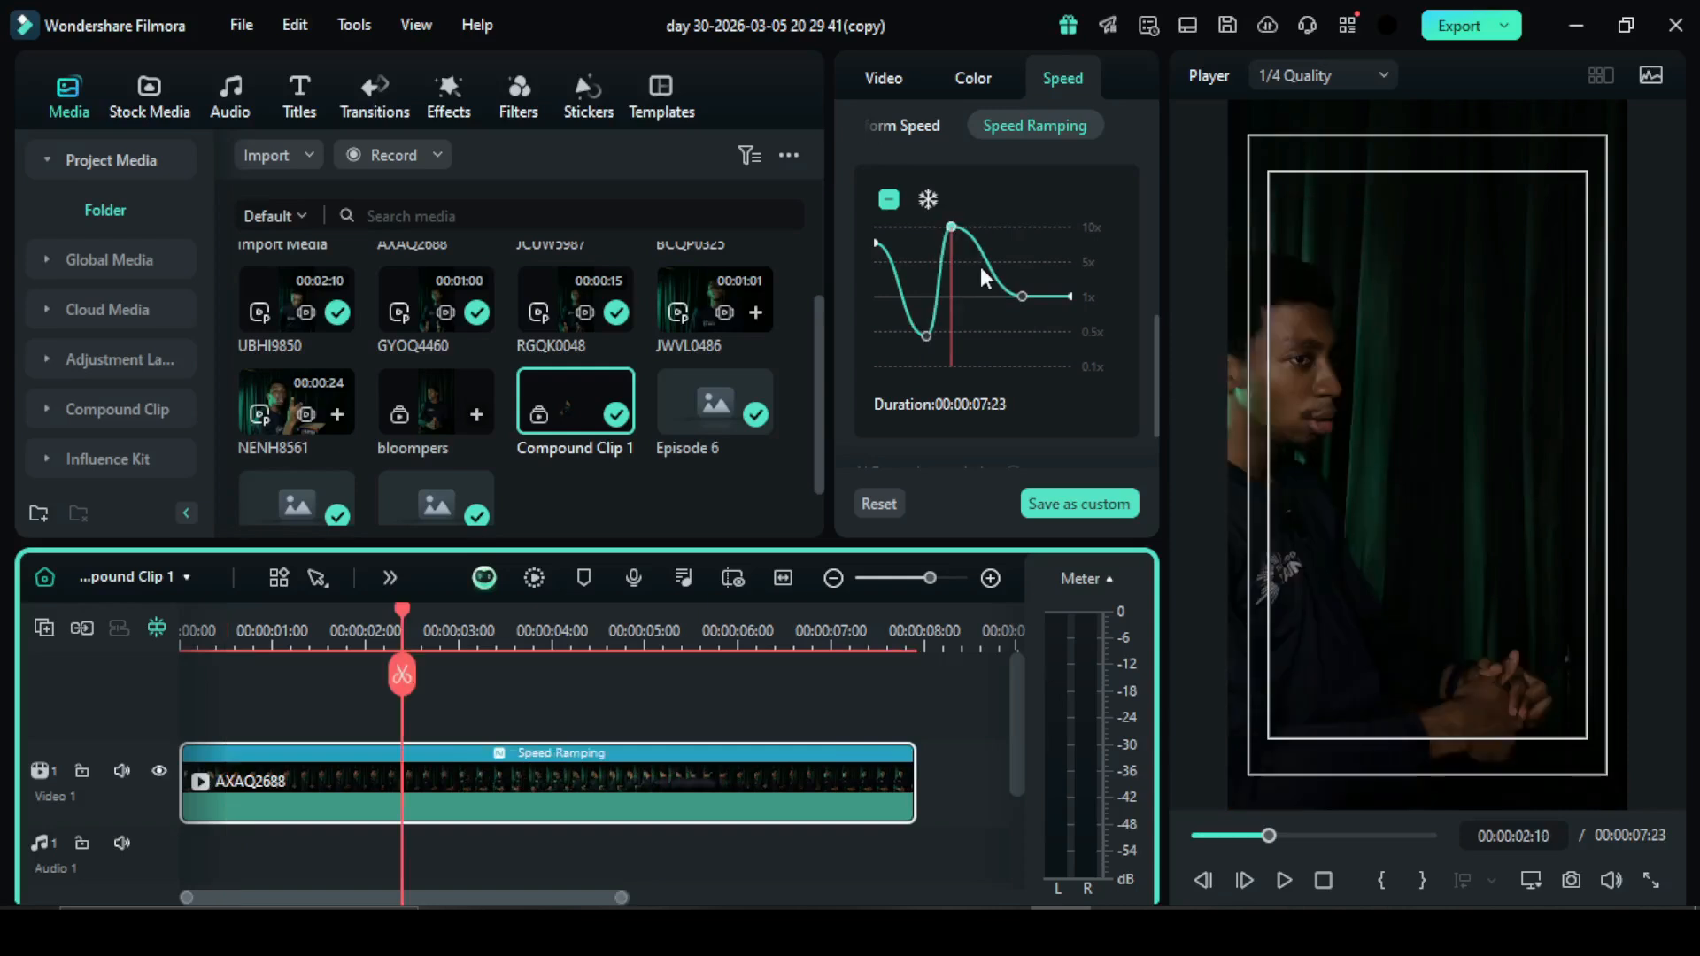
{"action": "left_click_drag", "start_coordinate": [1020, 298], "coordinate": [1009, 343]}
{"action": "left_click", "coordinate": [1036, 315]}
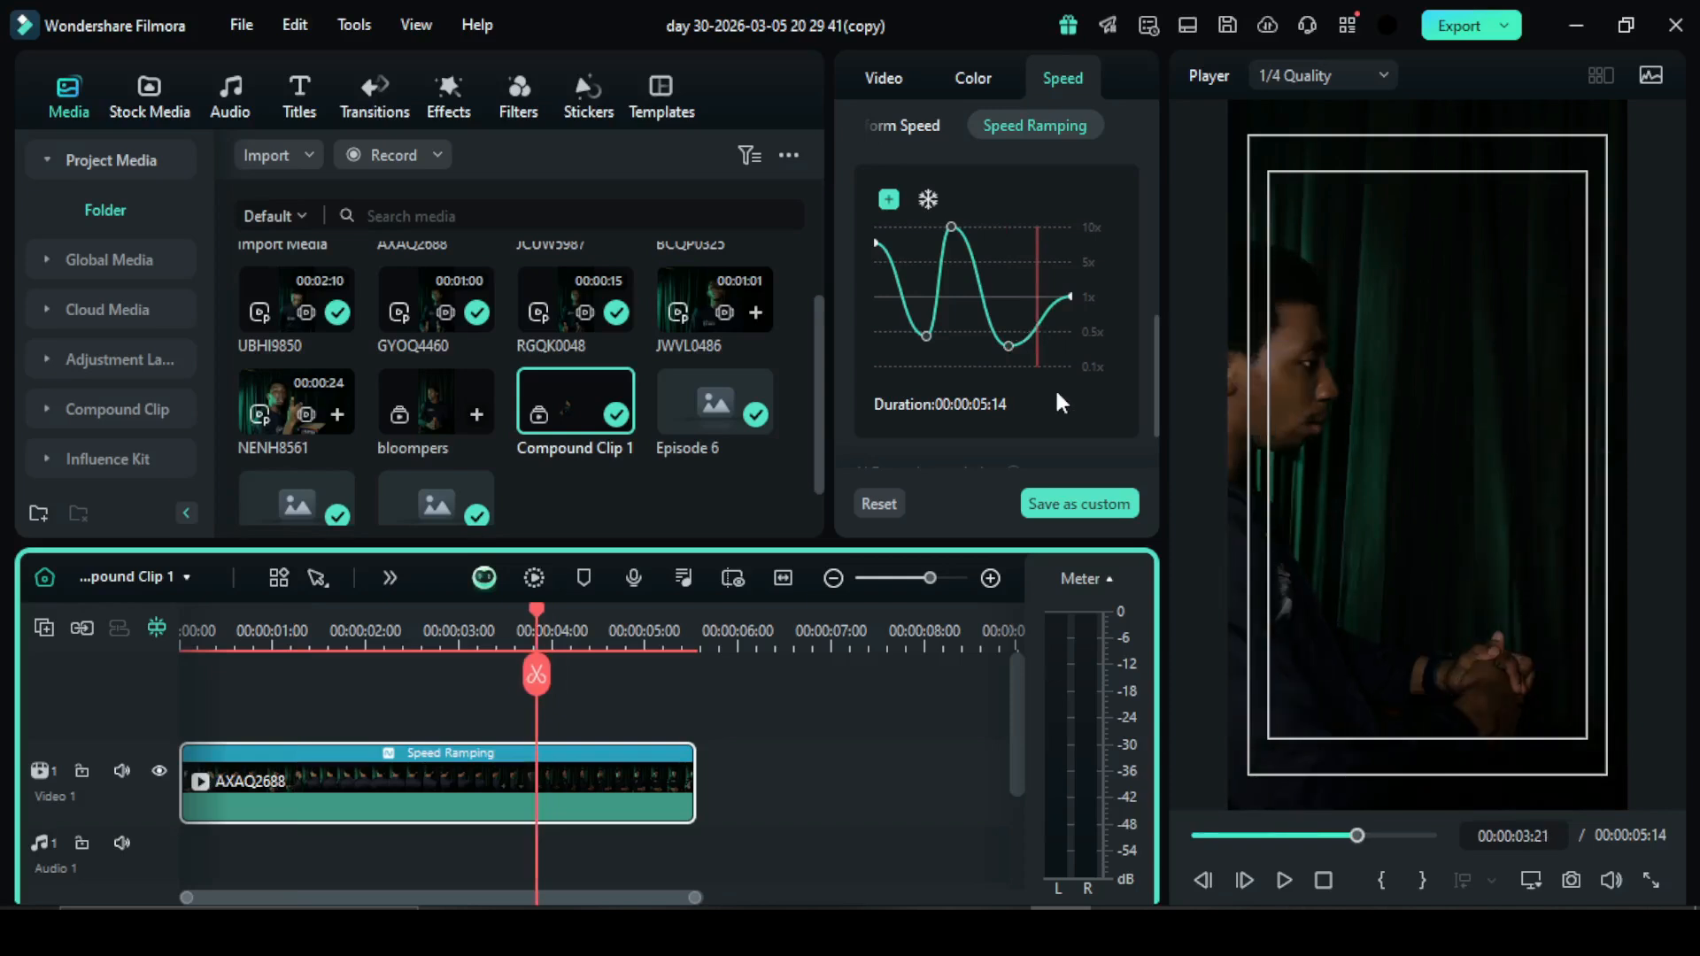
{"action": "scroll", "coordinate": [1055, 386], "scroll_direction": "down", "scroll_amount": 1}
{"action": "scroll", "coordinate": [992, 328], "scroll_direction": "up", "scroll_amount": 3}
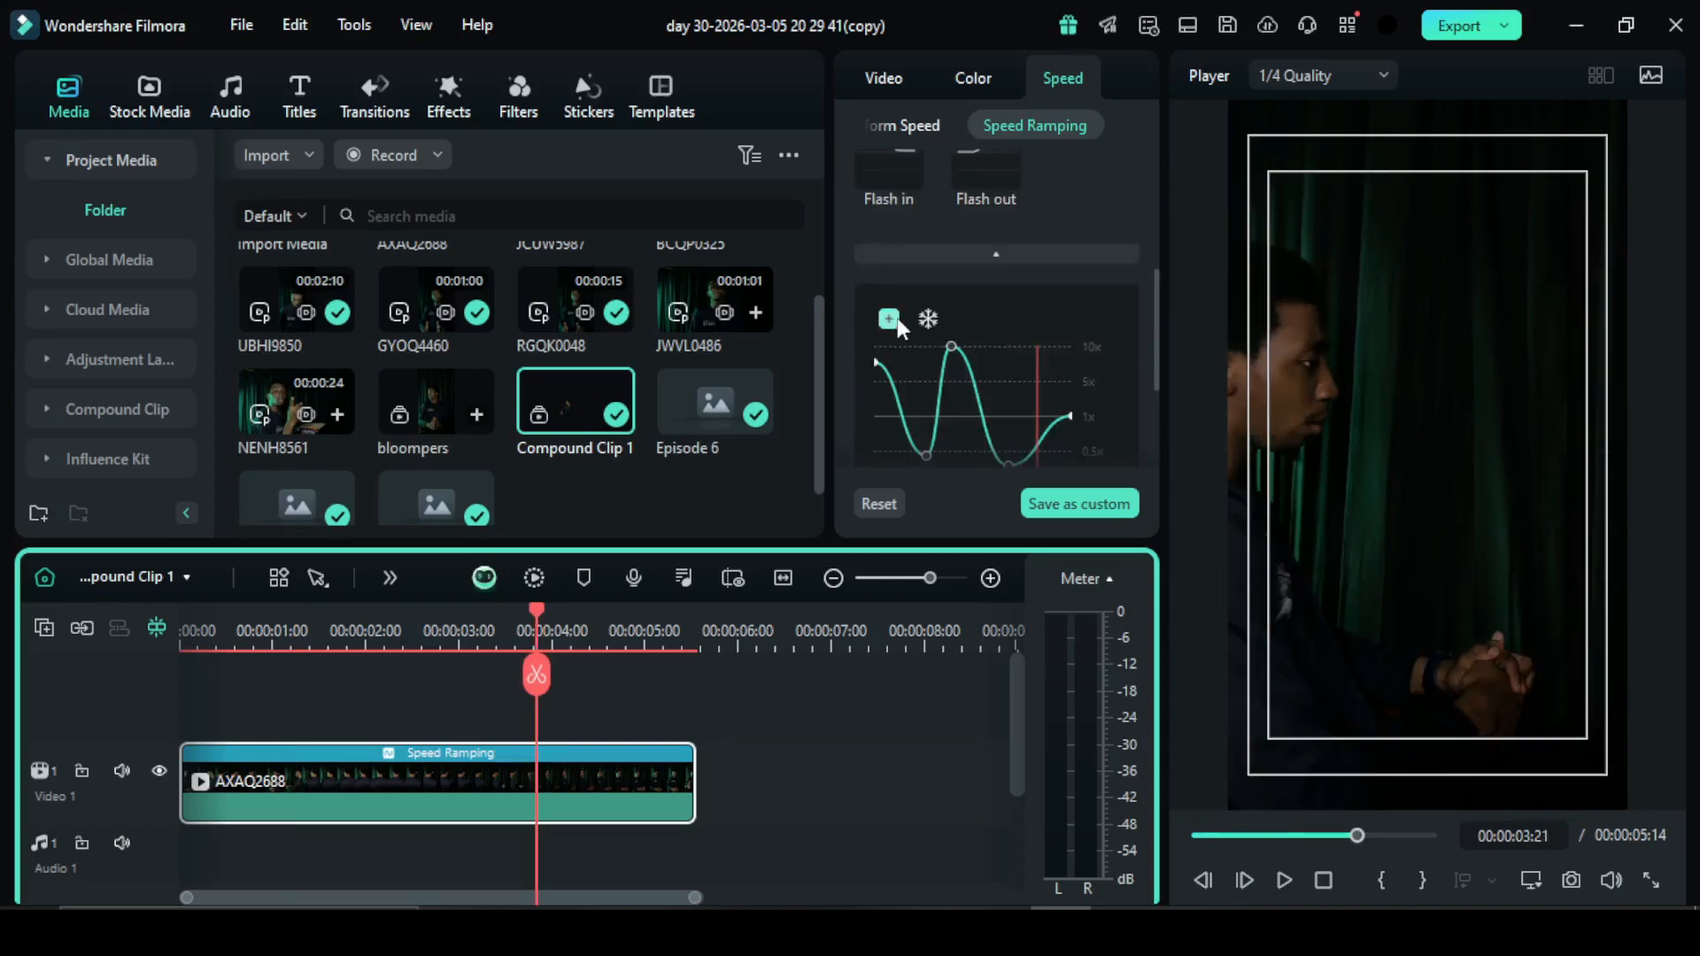
{"action": "scroll", "coordinate": [1030, 412], "scroll_direction": "down", "scroll_amount": 1}
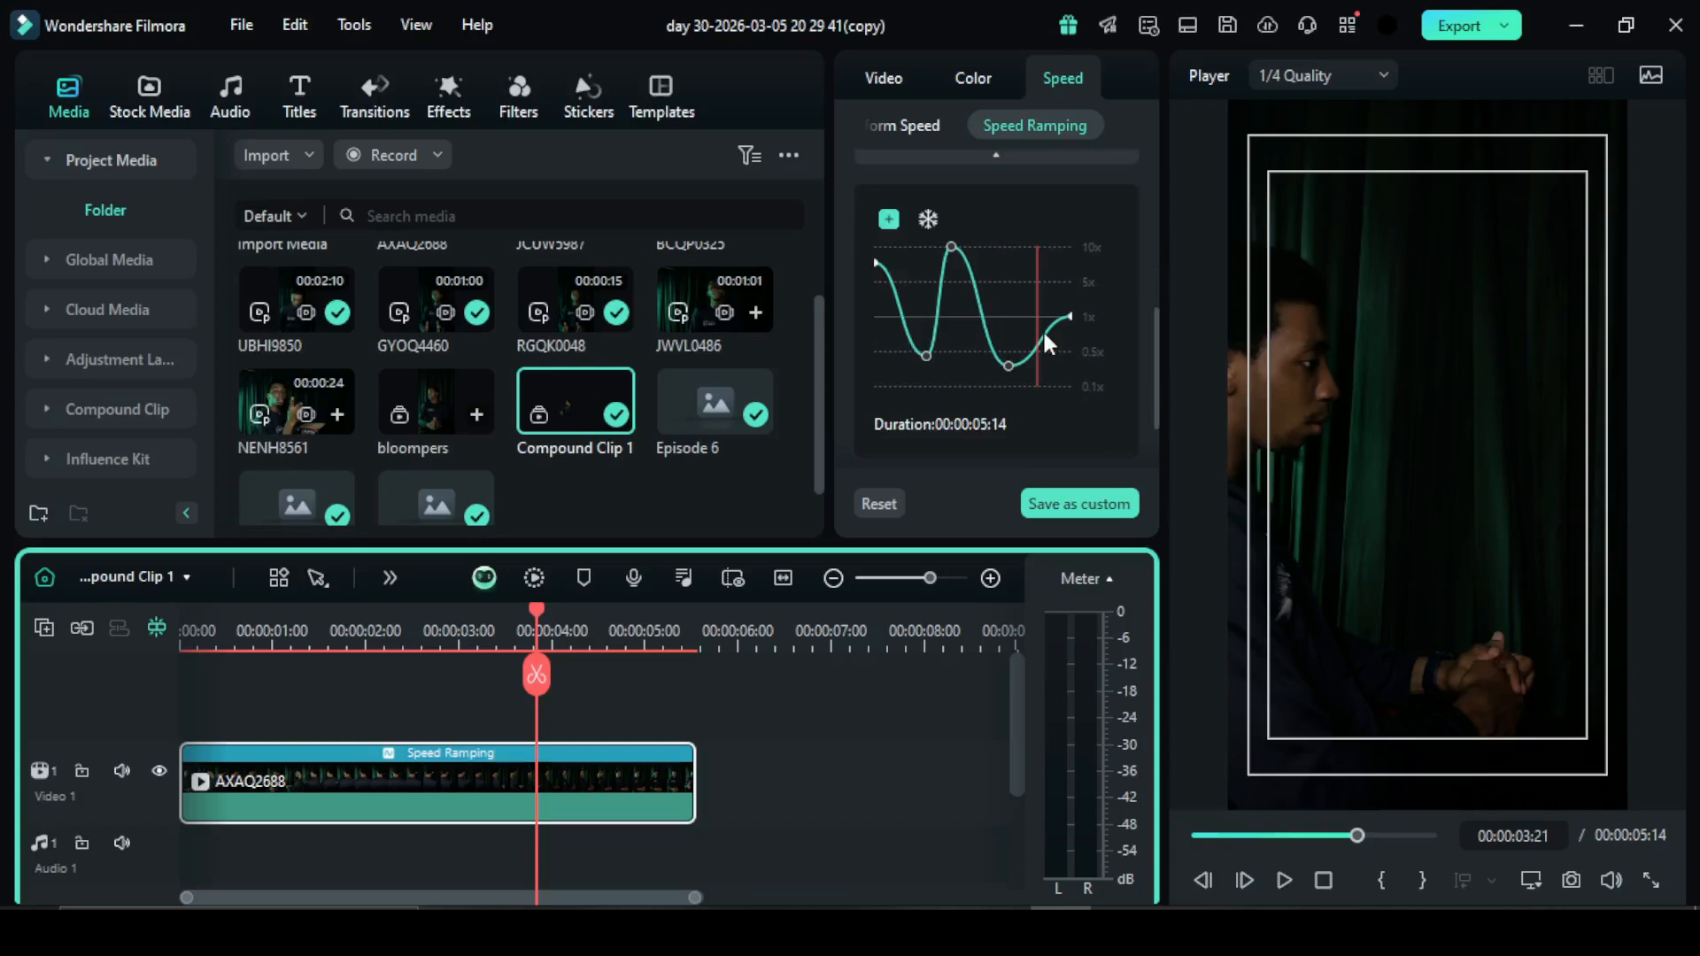
Add a speed curve point at 10x near the clip's end and another slightly above 1x on the slope after the middle peak
{"action": "left_click", "coordinate": [890, 220]}
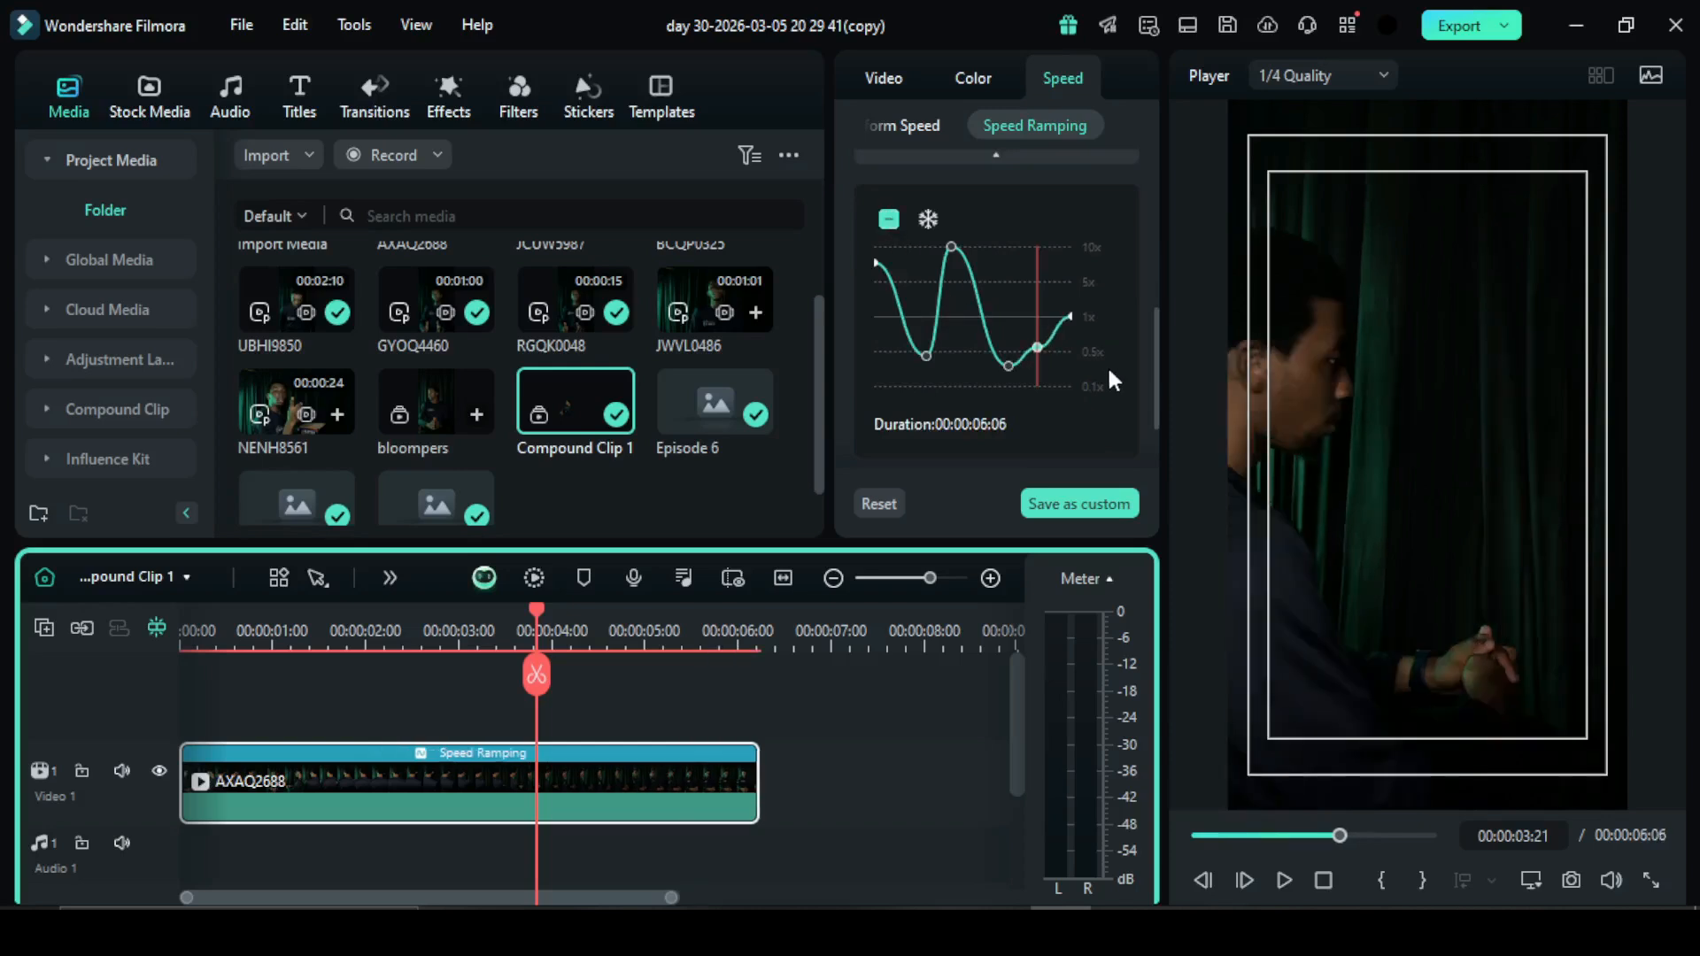
{"action": "left_click_drag", "start_coordinate": [1036, 338], "coordinate": [1033, 247]}
{"action": "left_click", "coordinate": [975, 311]}
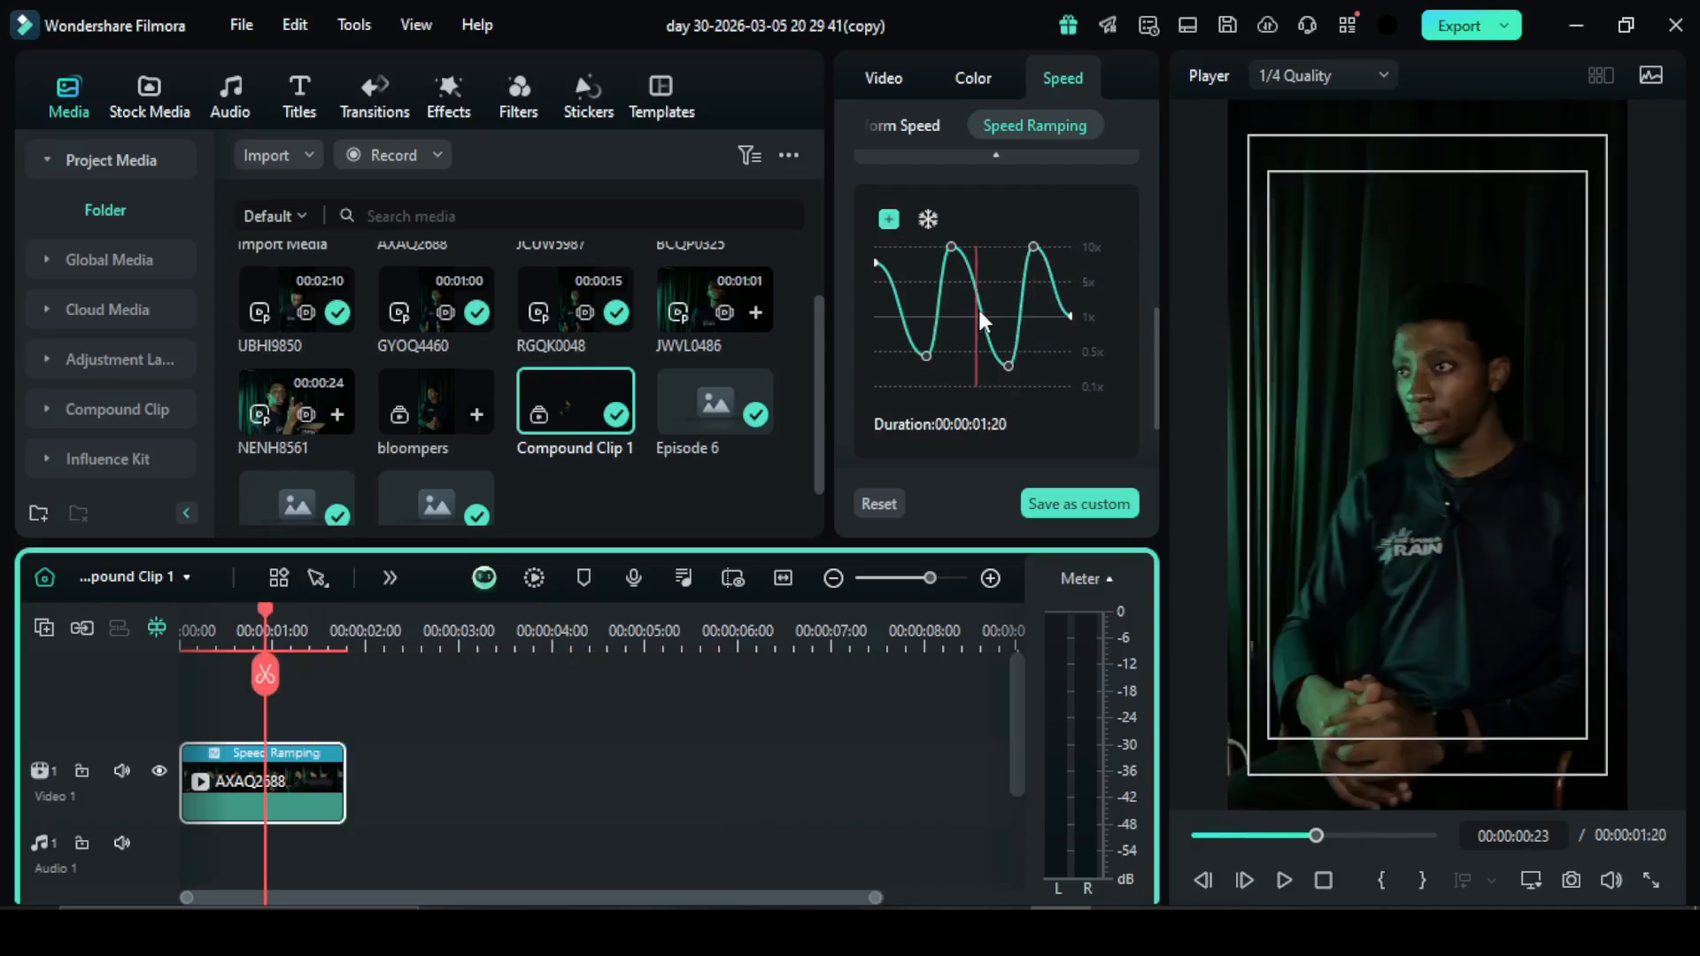
{"action": "left_click", "coordinate": [889, 220]}
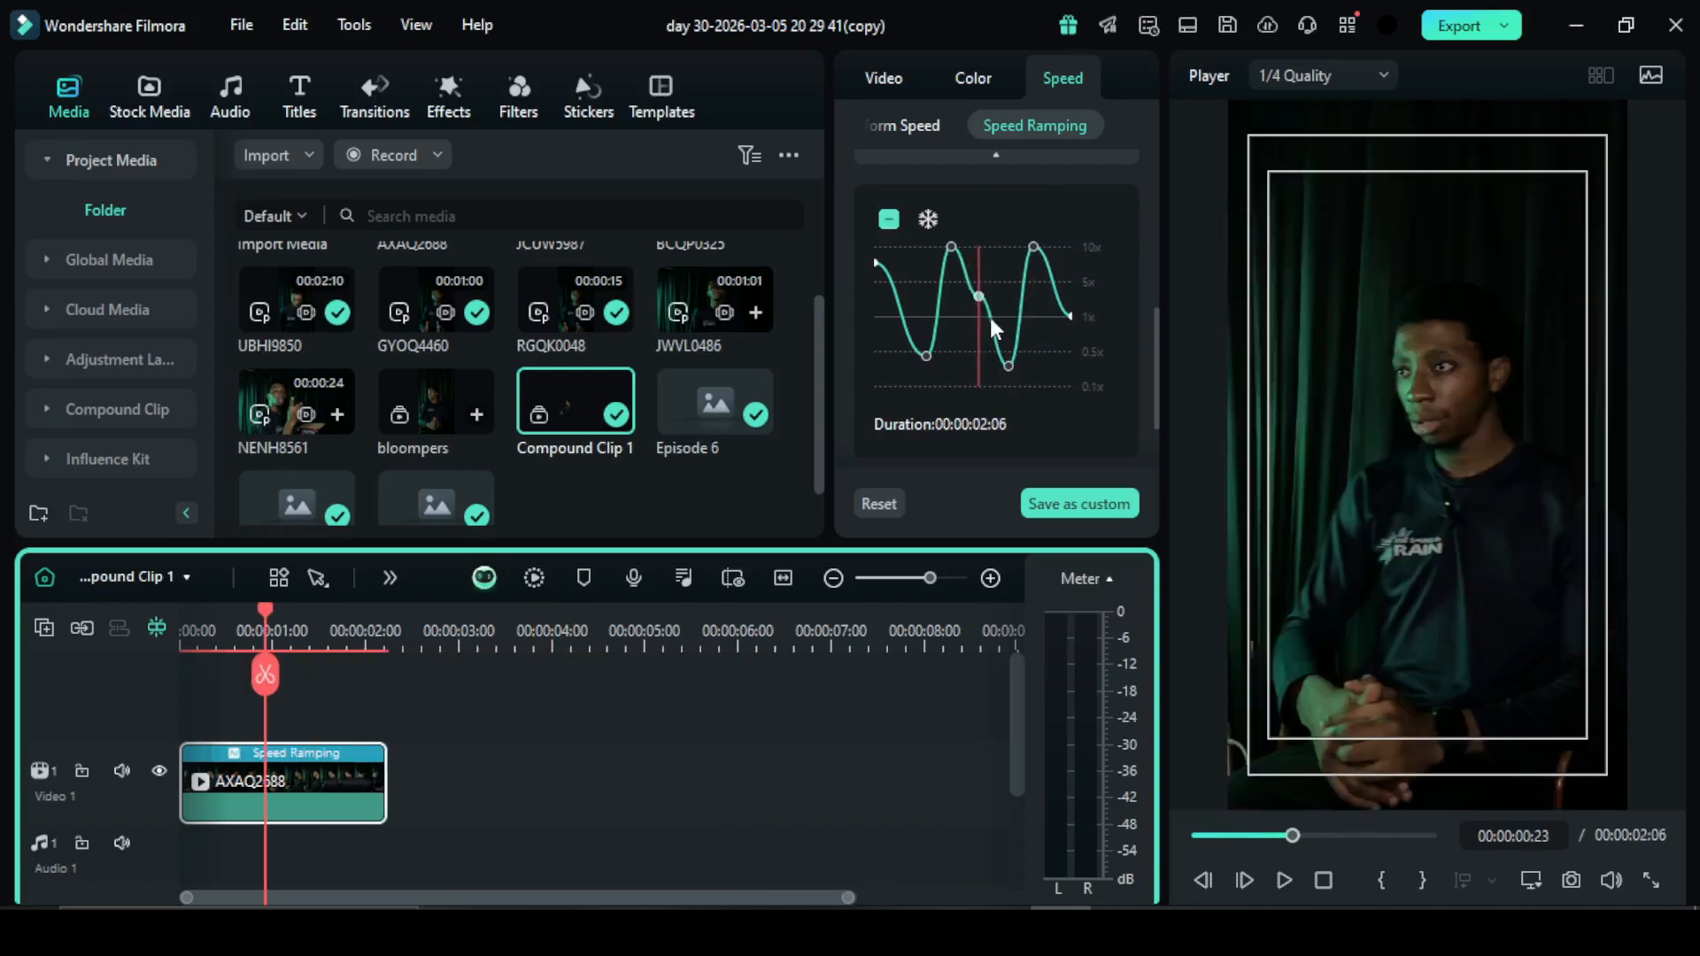
{"action": "mouse_move", "coordinate": [976, 311]}
{"action": "left_mouse_down"}
{"action": "mouse_move", "coordinate": [991, 274]}
{"action": "mouse_move", "coordinate": [972, 309]}
{"action": "left_mouse_up"}
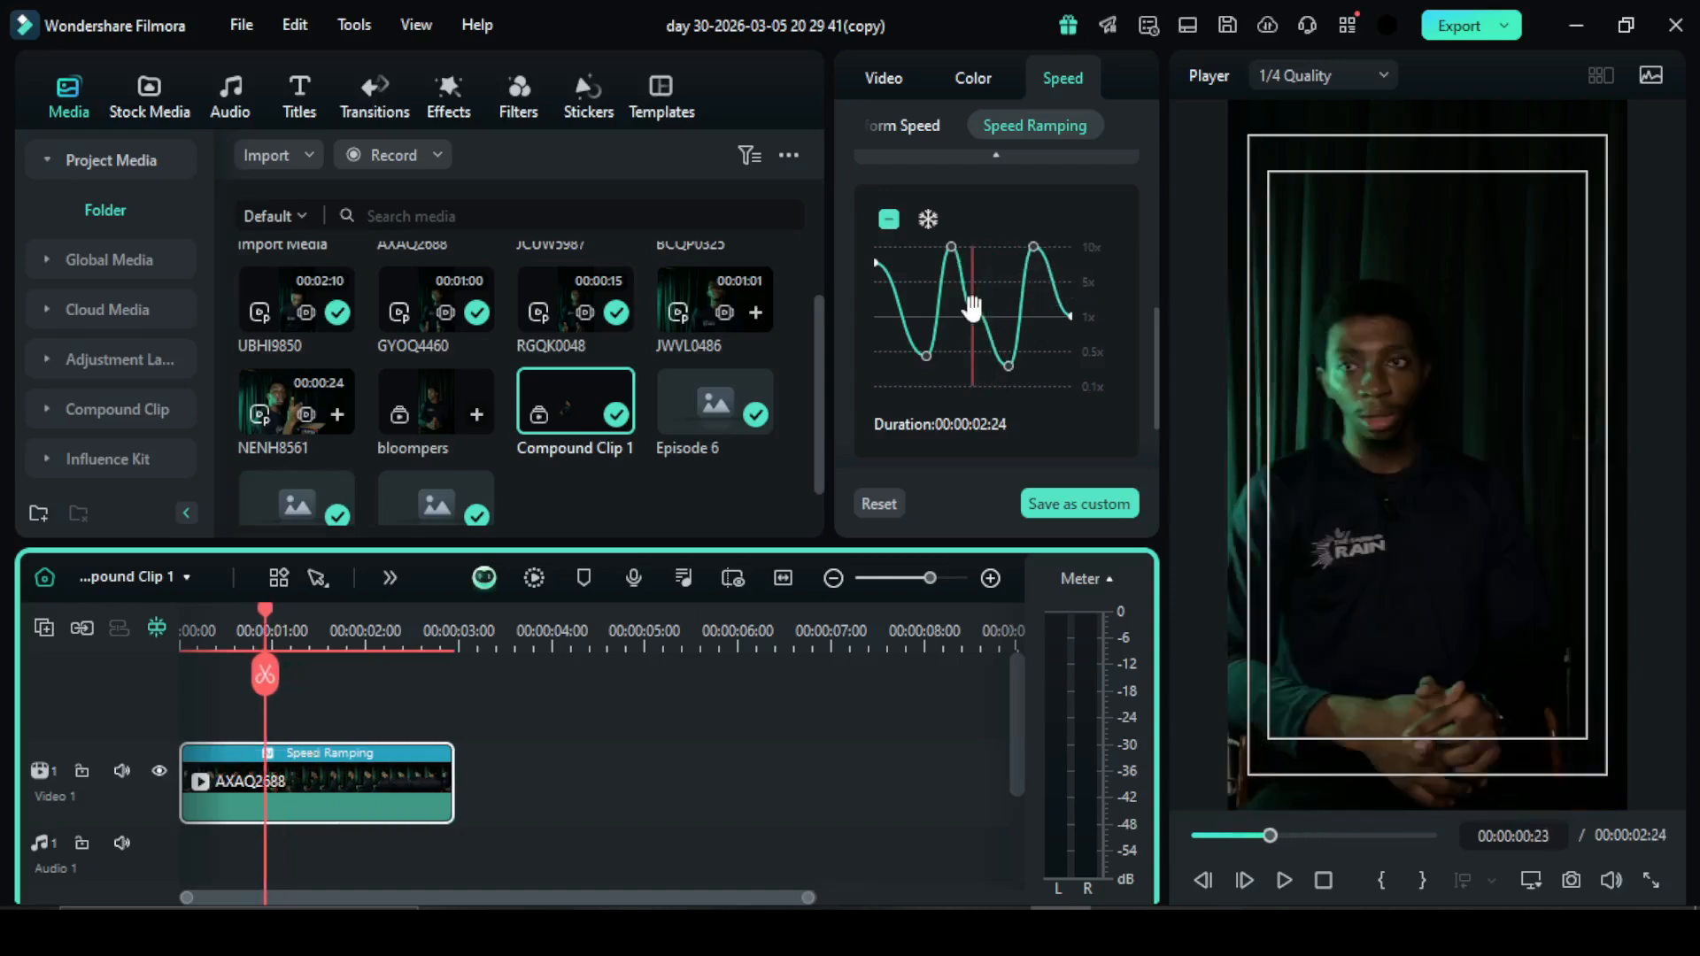
Add a speed curve point just after the middle 10x peak and lower it to between 0.5x and 0.1x
{"action": "left_click", "coordinate": [964, 266]}
{"action": "left_click", "coordinate": [892, 220]}
{"action": "left_click_drag", "start_coordinate": [956, 295], "coordinate": [957, 376]}
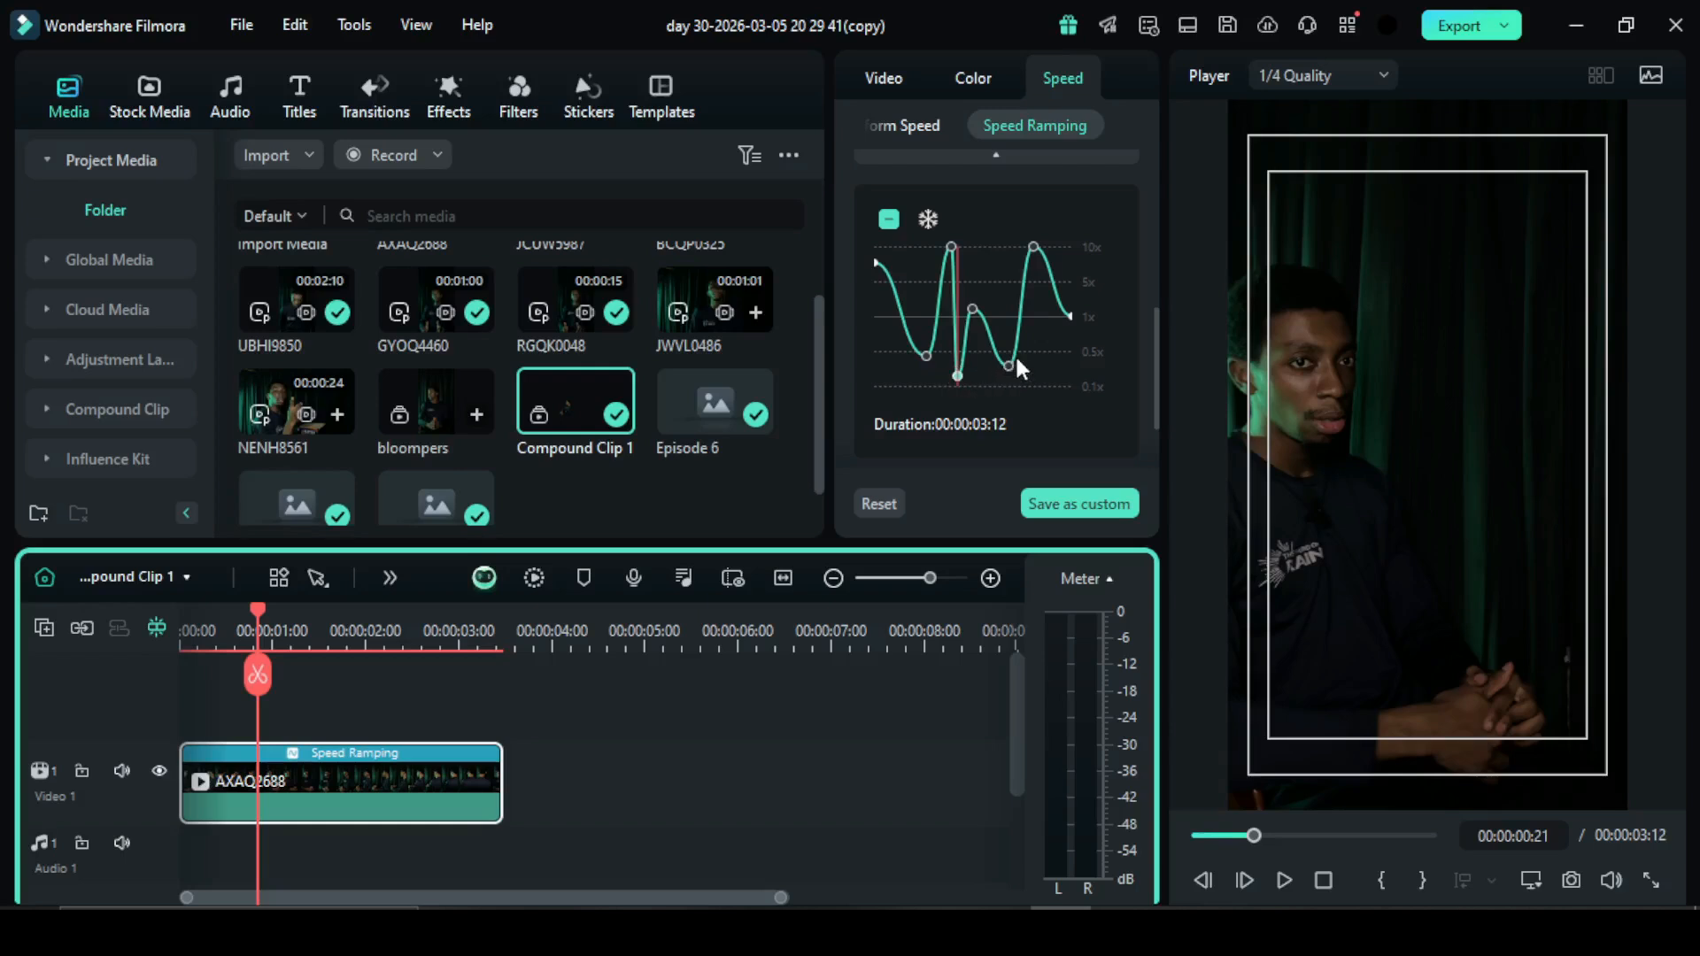
Check the AI Frame Interpolation options available below the speed curve, keeping Frame Sampling
{"action": "scroll", "coordinate": [1031, 366], "scroll_direction": "down", "scroll_amount": 1}
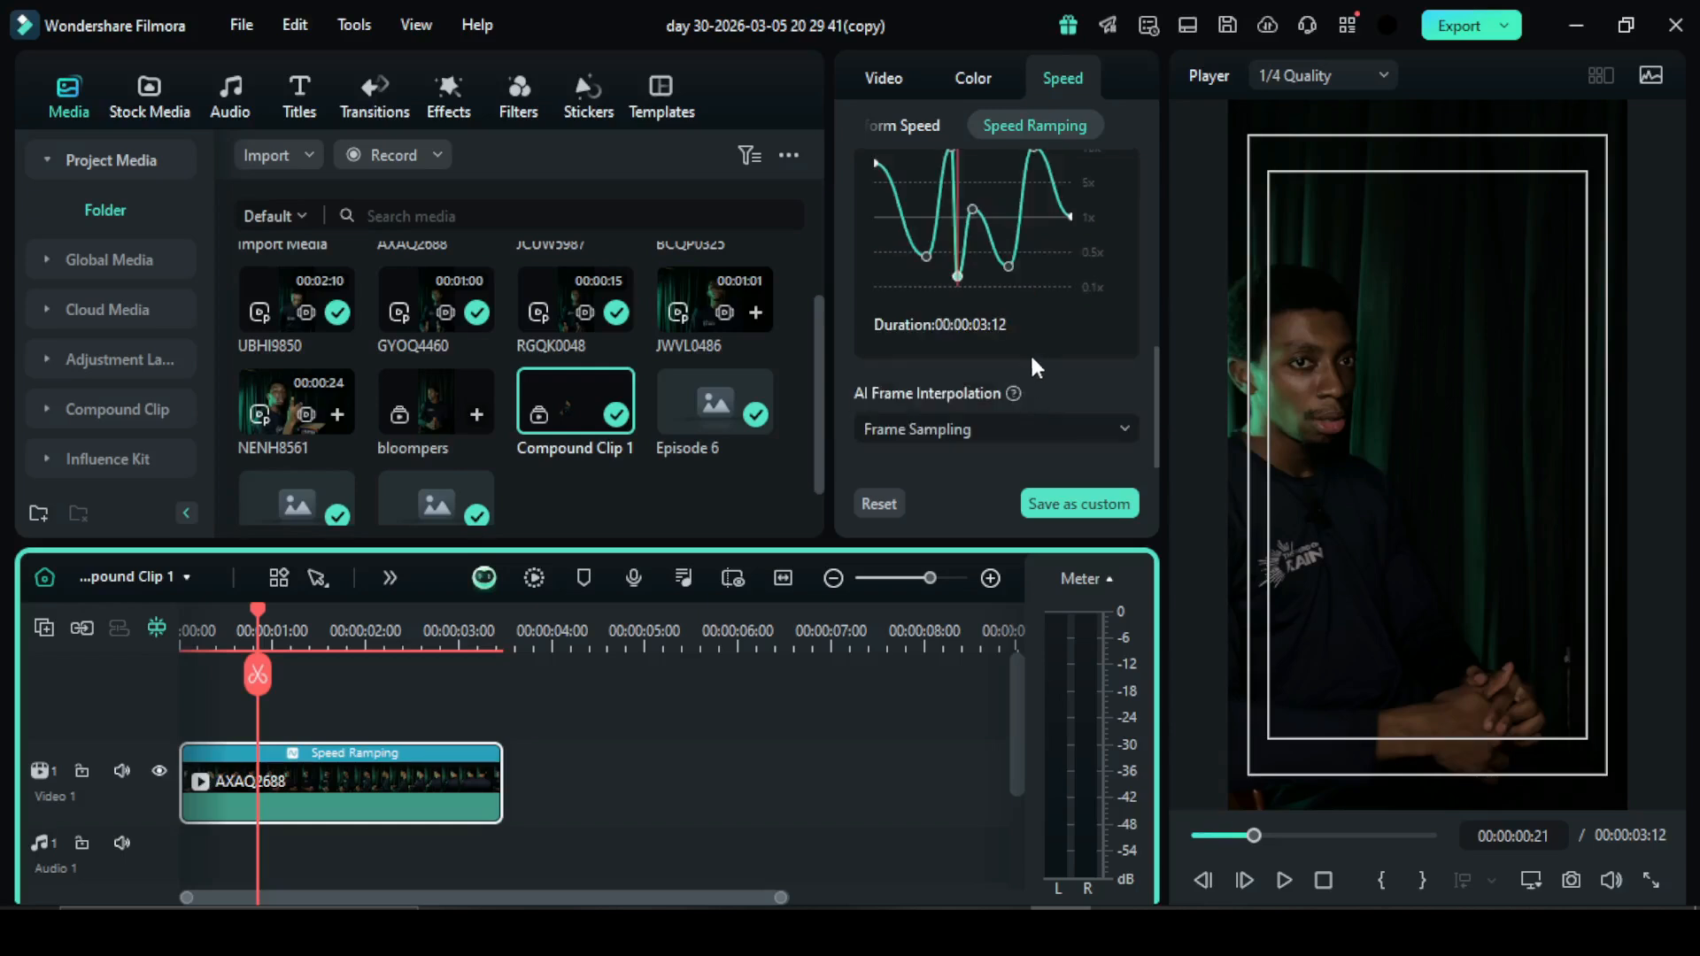
{"action": "left_click", "coordinate": [1098, 429]}
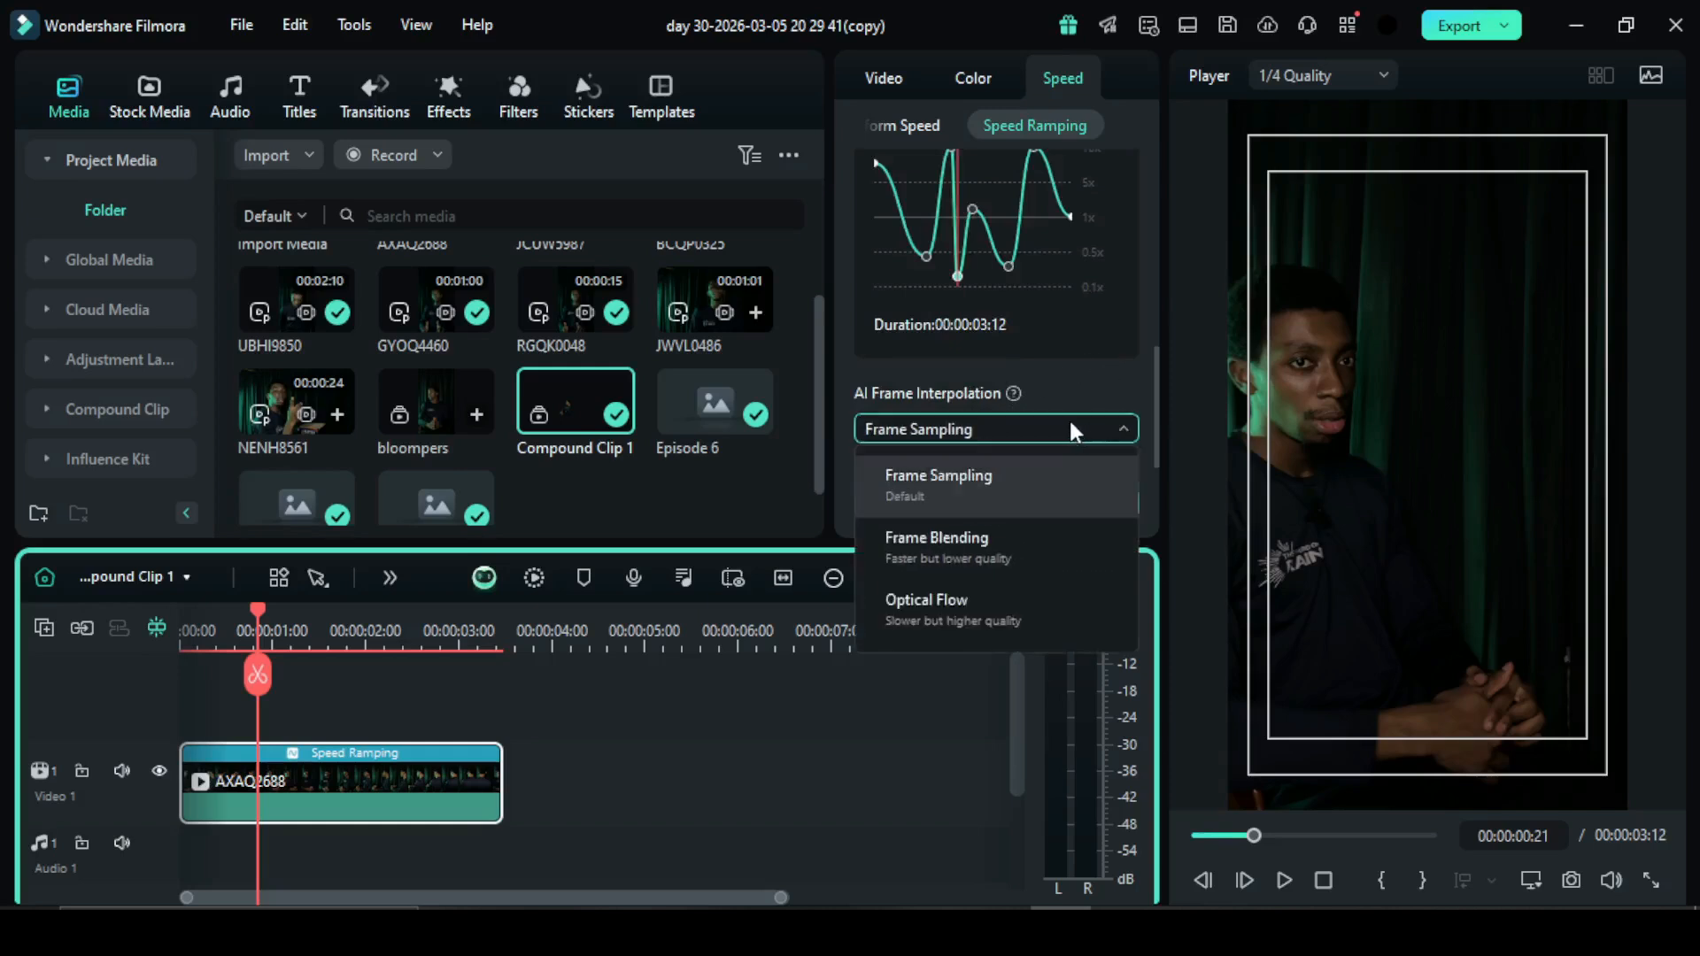
{"action": "scroll", "coordinate": [1071, 407], "scroll_direction": "up", "scroll_amount": 4}
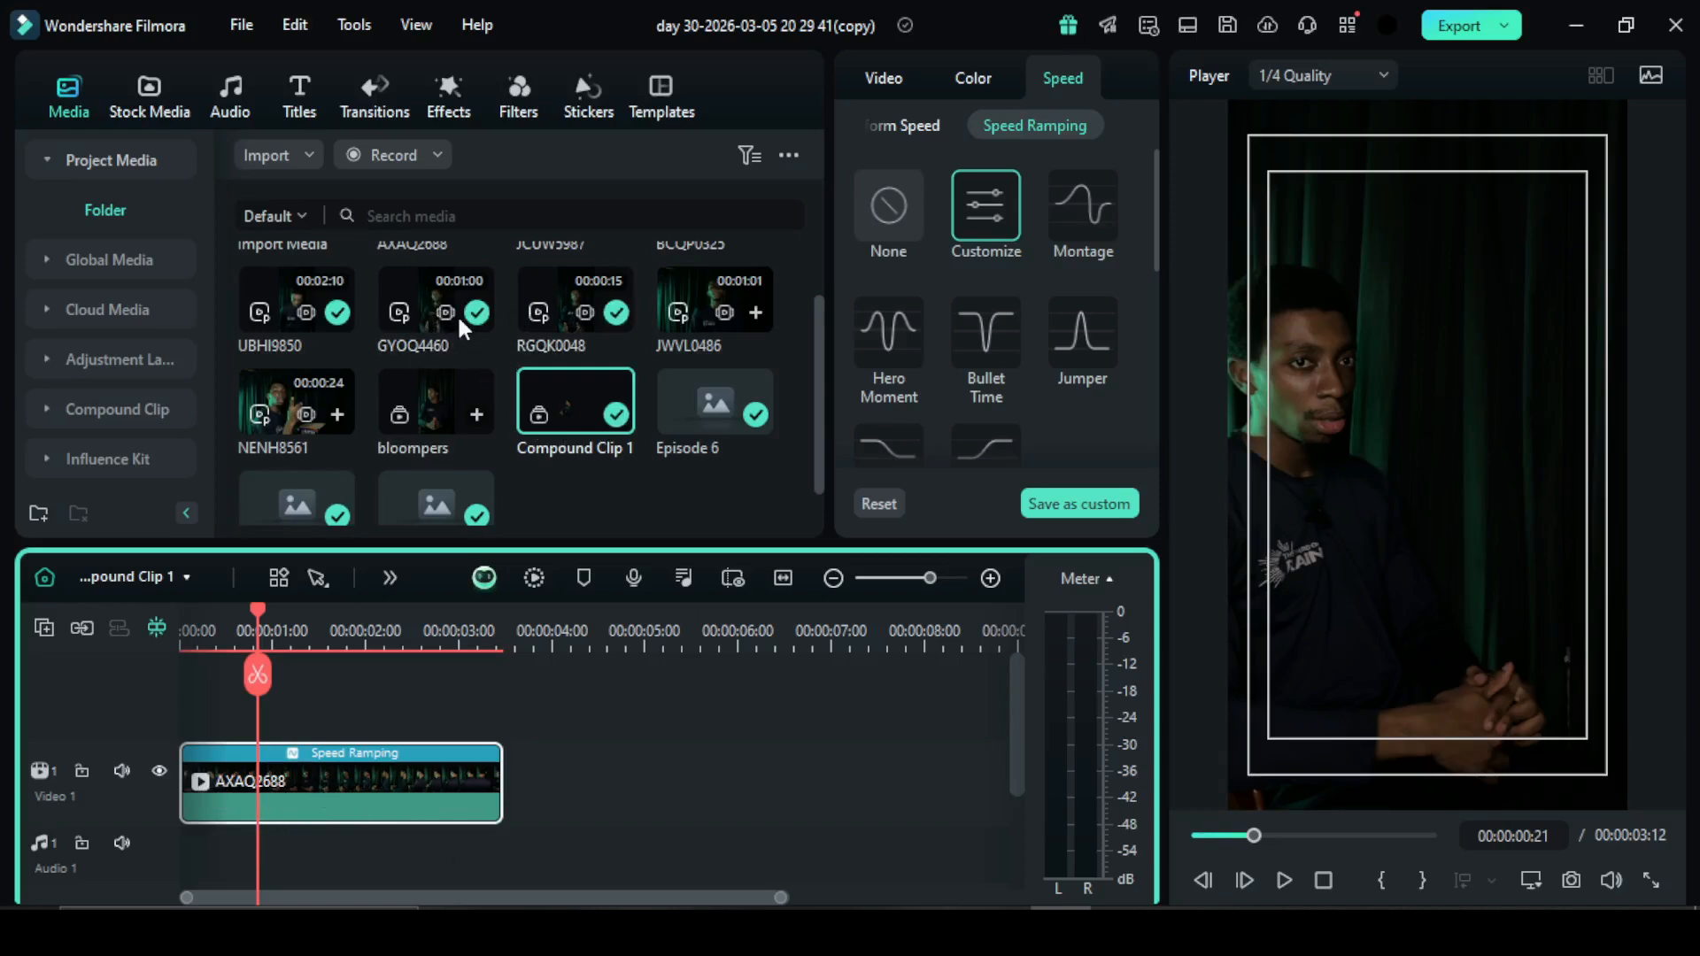
Add the GYOQ4460 clip to Video 1 after the ramped clip and trim about two seconds off its start, keeping it near the first clip
{"action": "left_click_drag", "start_coordinate": [457, 317], "coordinate": [543, 807]}
{"action": "left_click", "coordinate": [963, 508]}
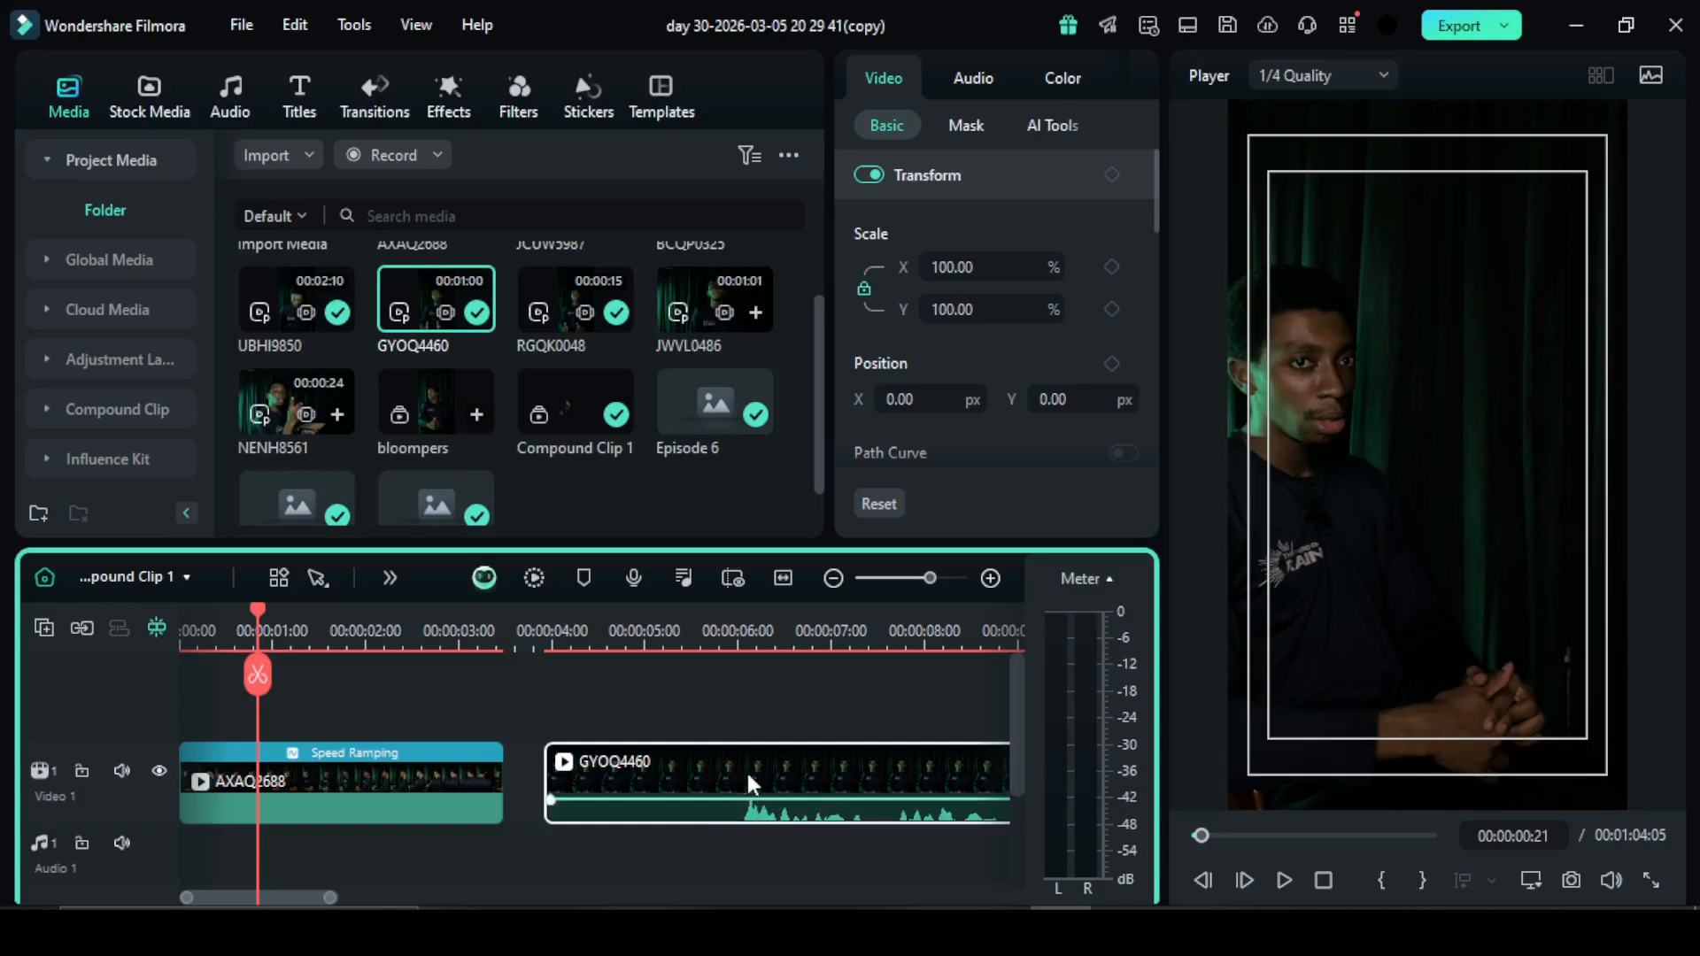
{"action": "left_click_drag", "start_coordinate": [549, 797], "coordinate": [729, 830]}
{"action": "left_click_drag", "start_coordinate": [787, 780], "coordinate": [593, 802]}
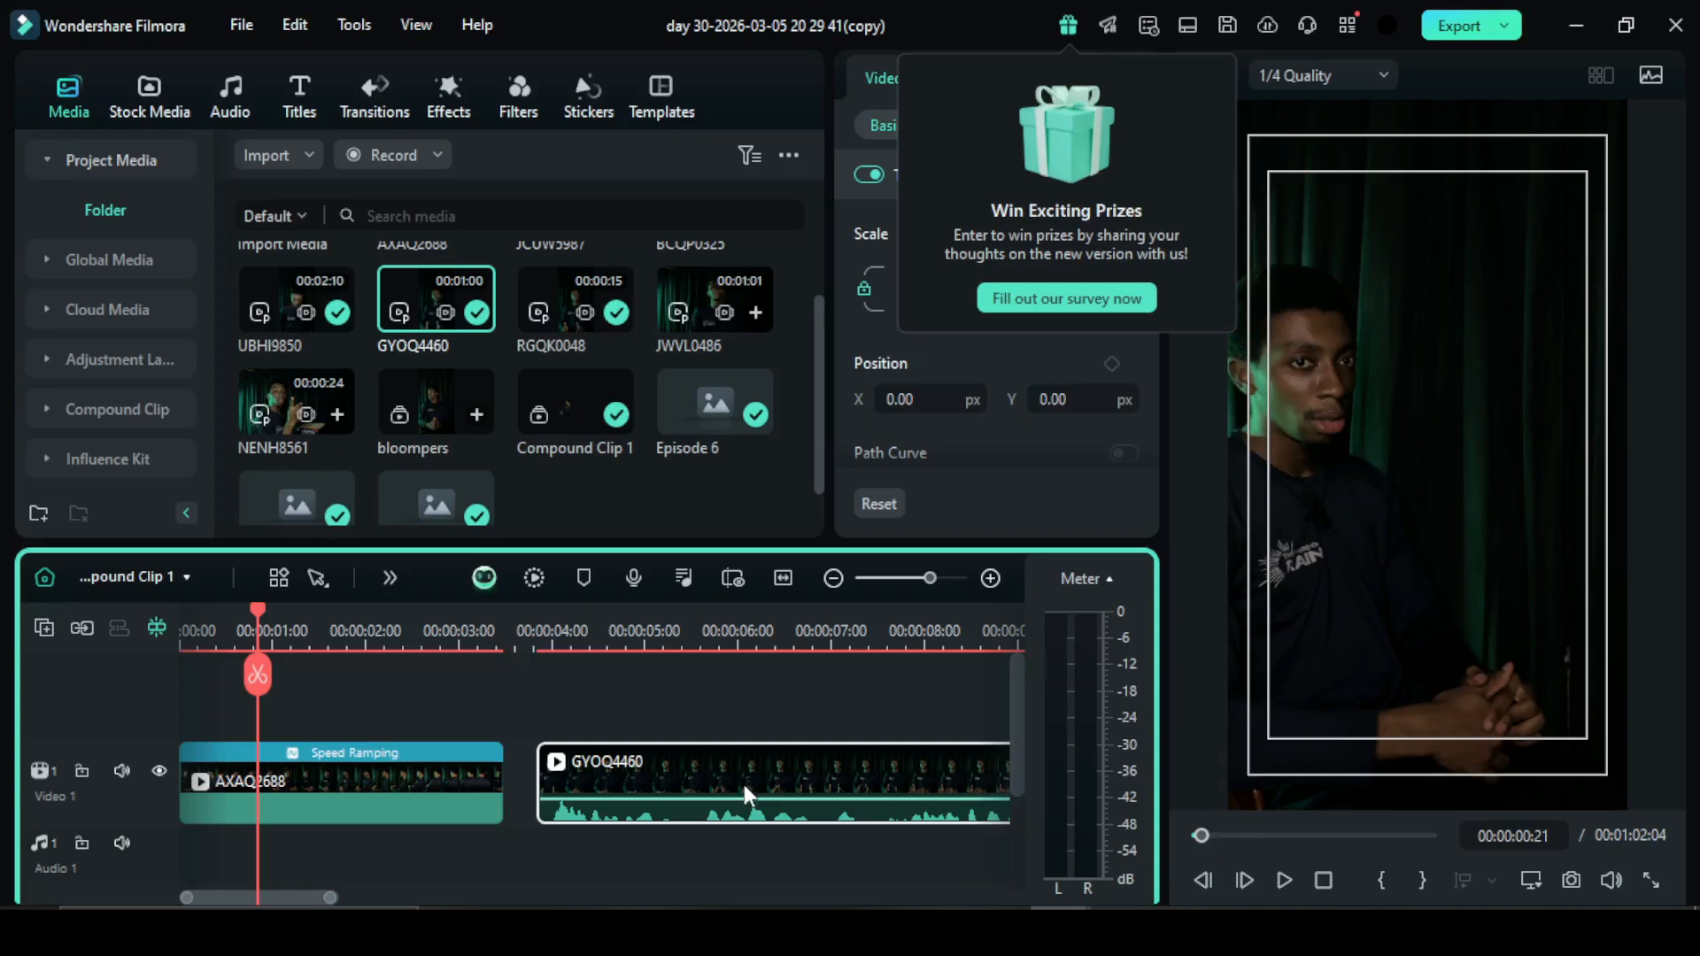
Detach the audio from the GYOQ4460 clip and select its video part on Video 1
{"action": "right_click", "coordinate": [714, 785]}
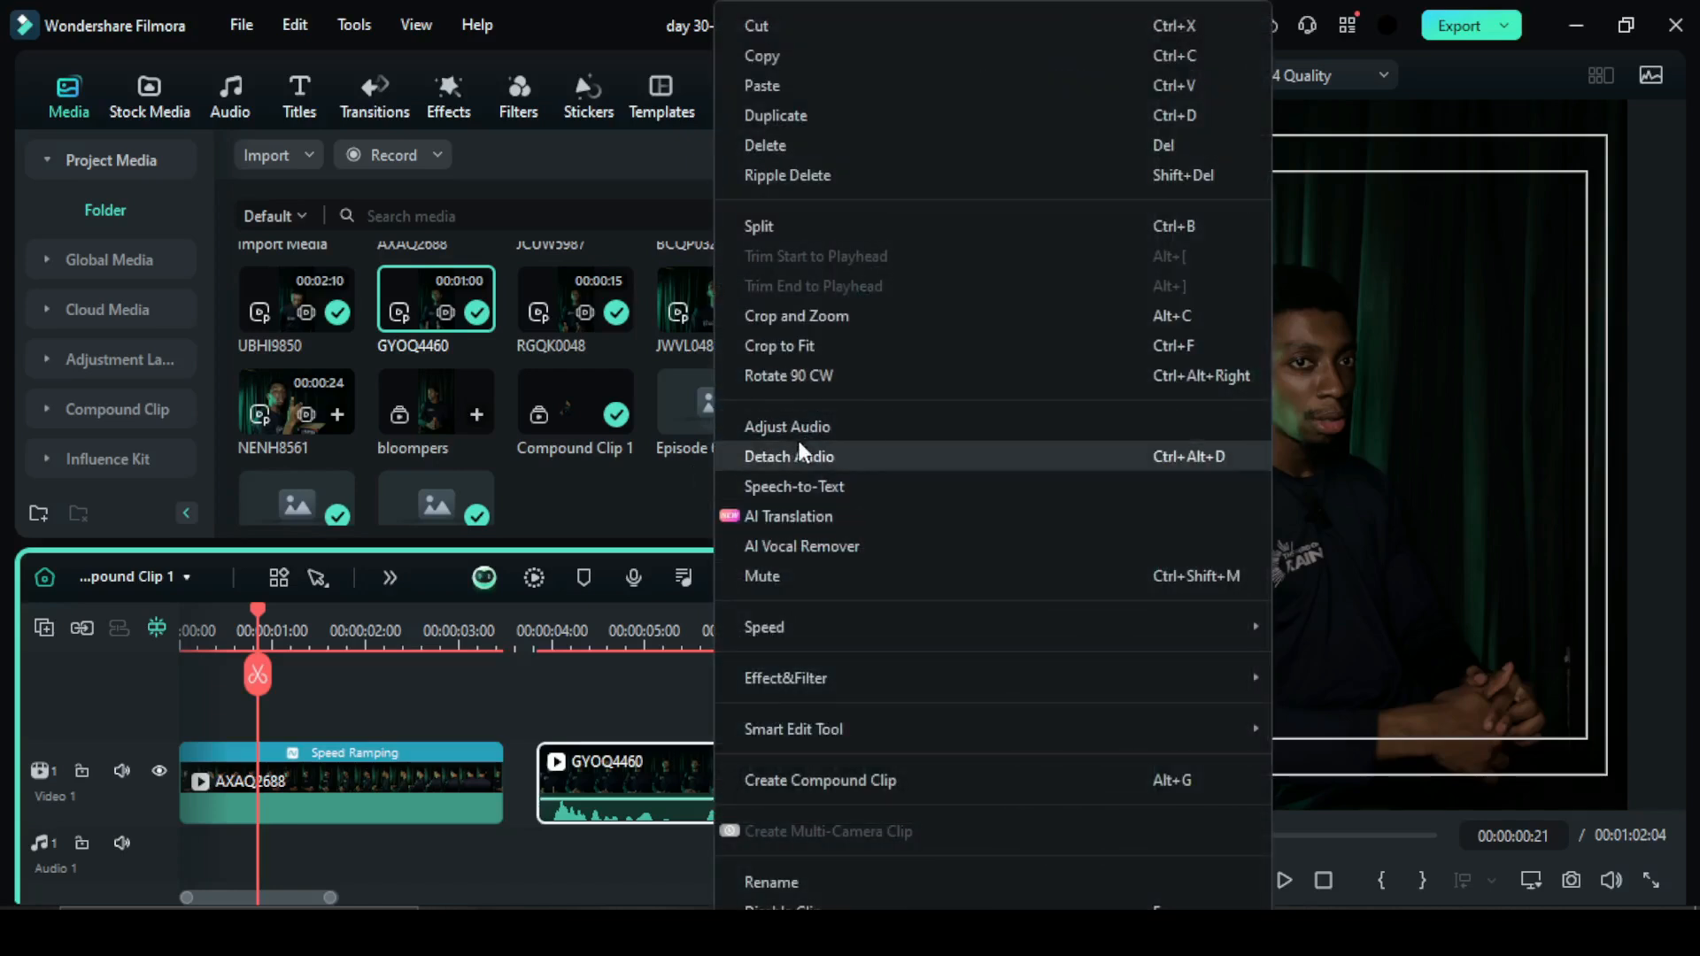
{"action": "left_click", "coordinate": [638, 763]}
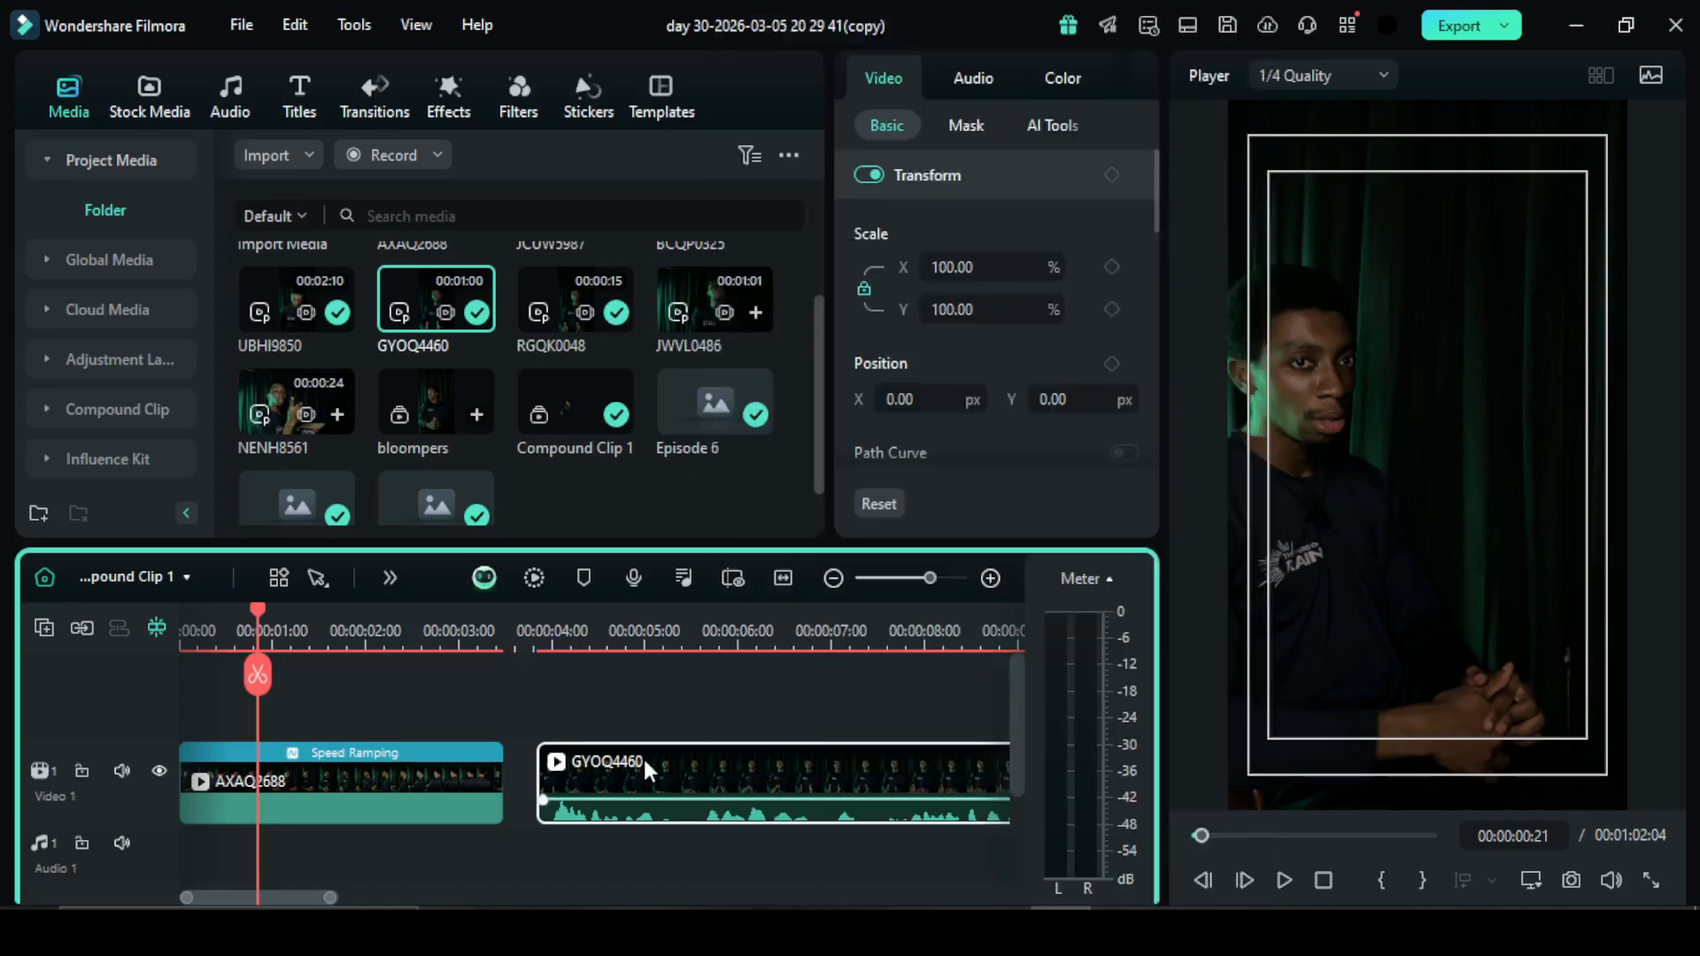
{"action": "right_click", "coordinate": [644, 766]}
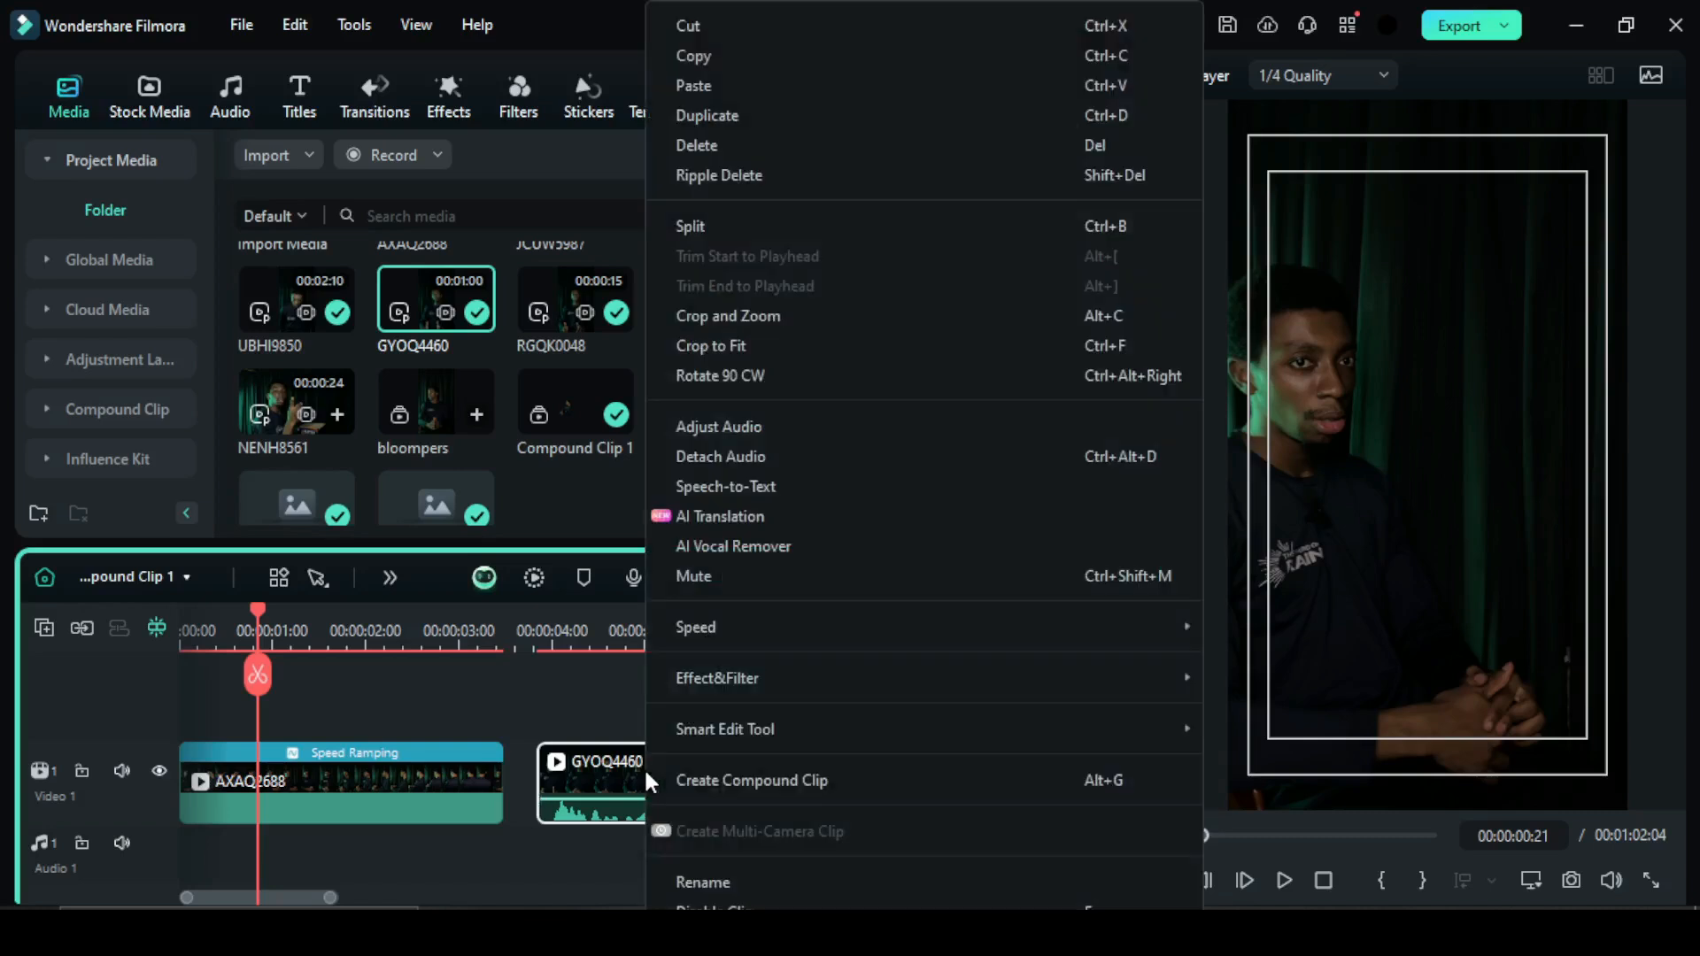
{"action": "left_click", "coordinate": [751, 454]}
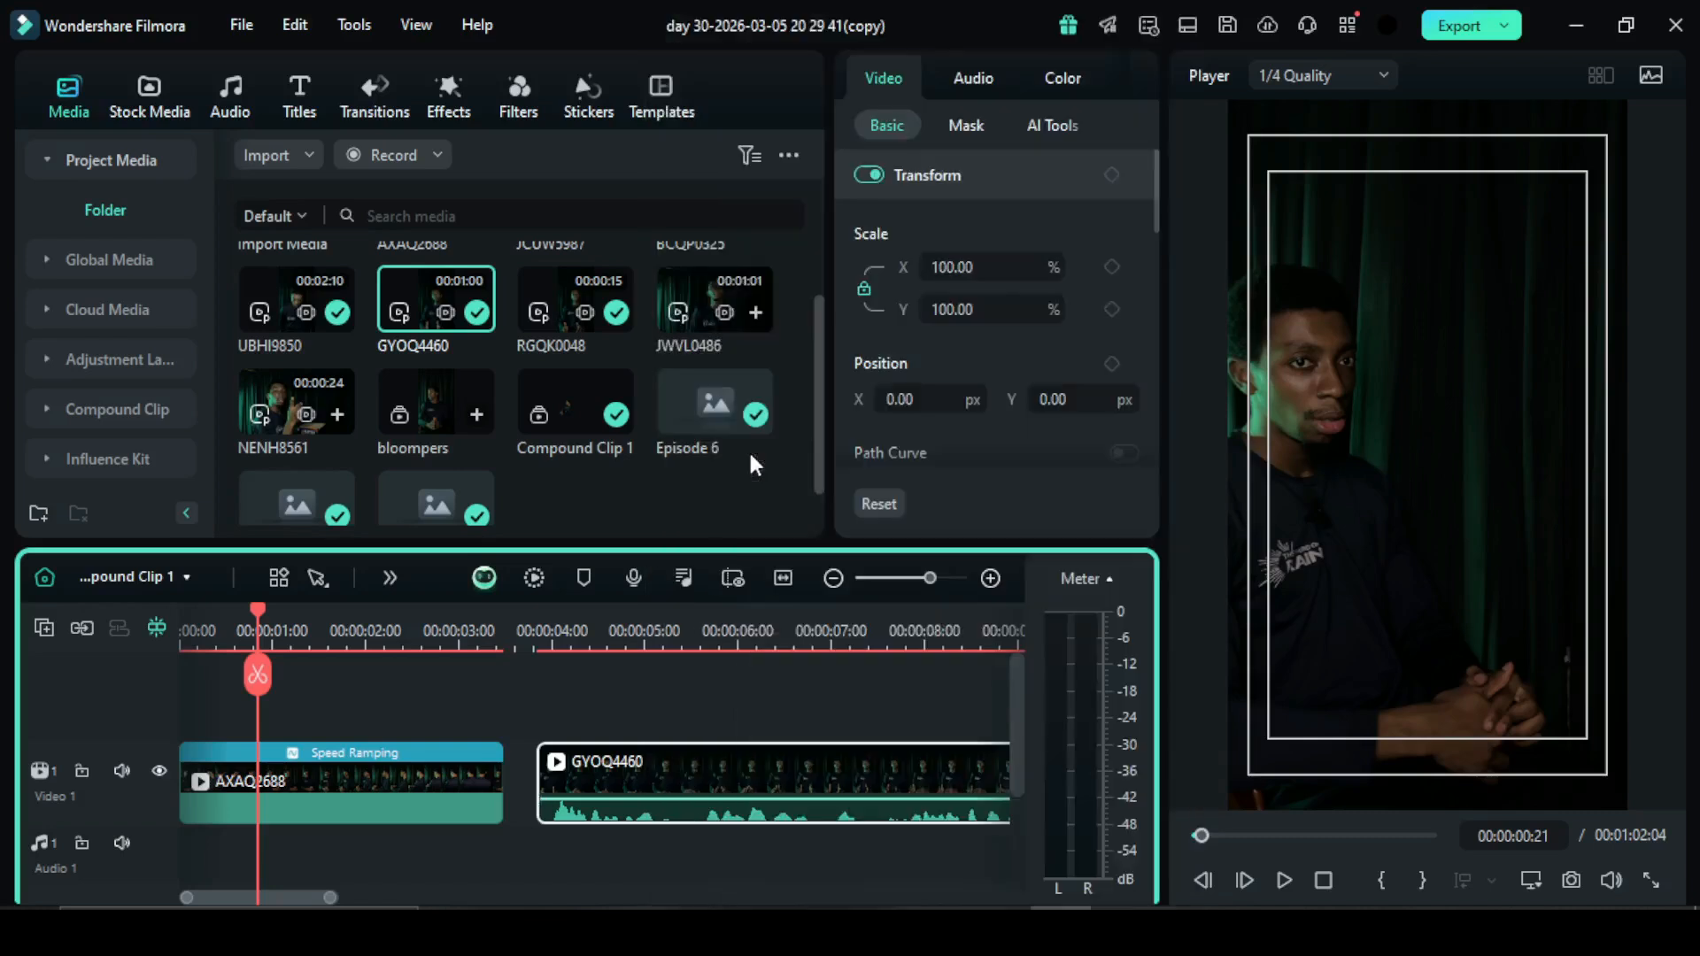
{"action": "left_click", "coordinate": [660, 764]}
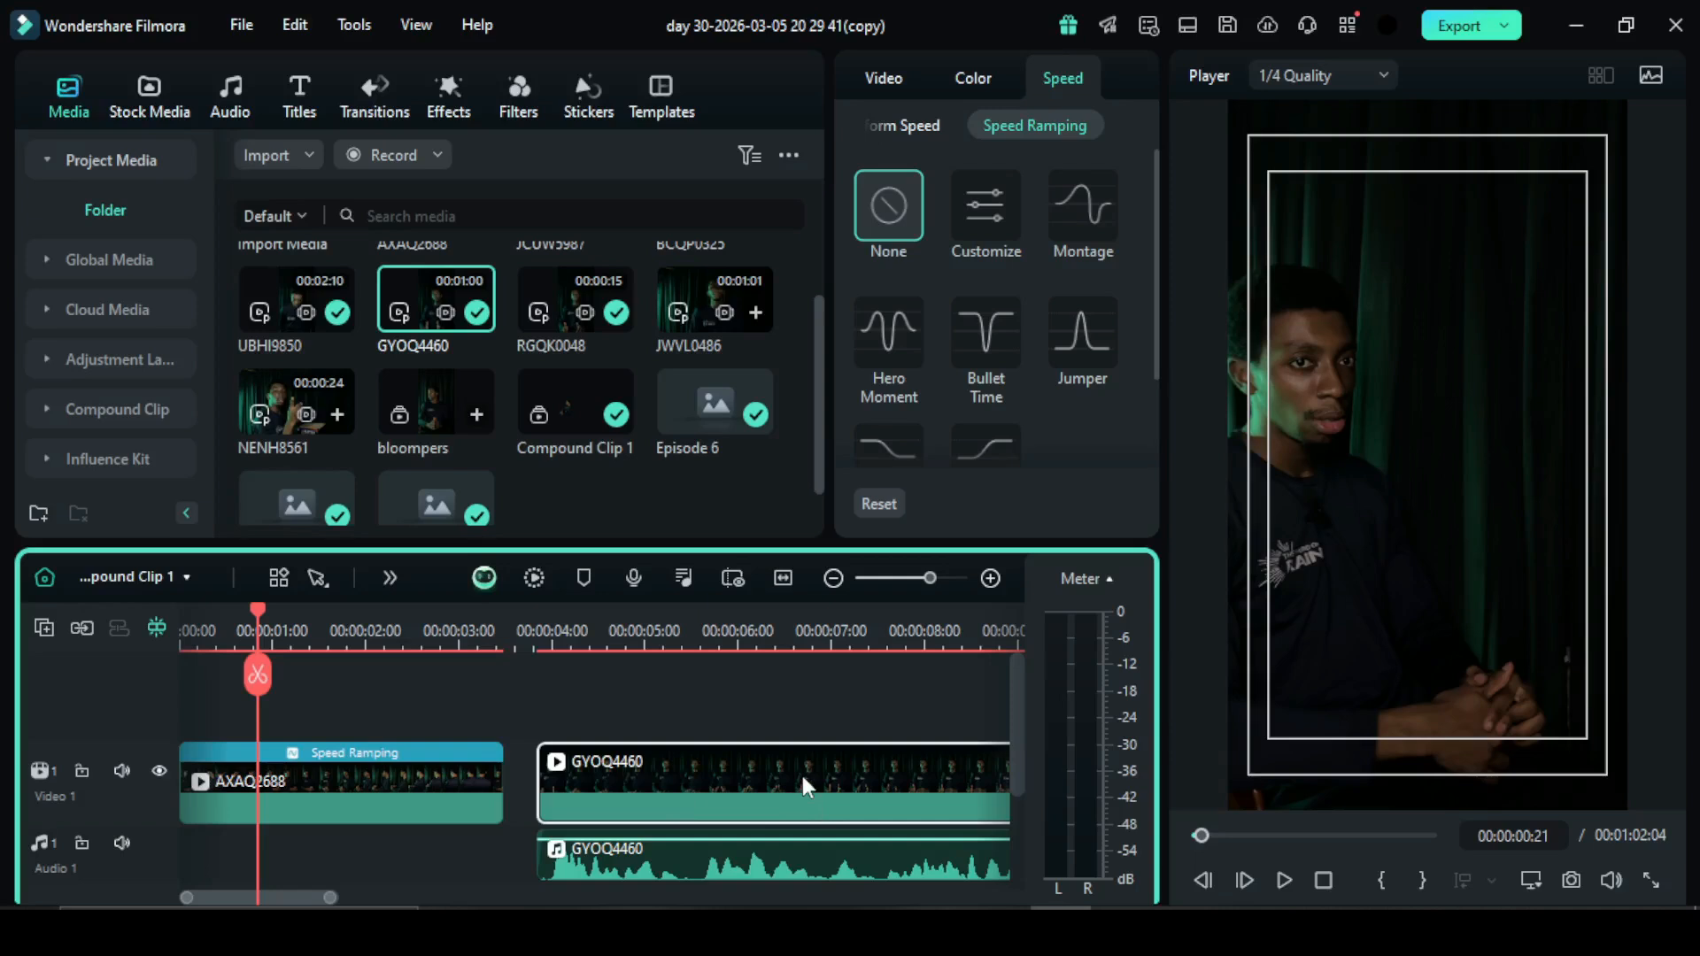